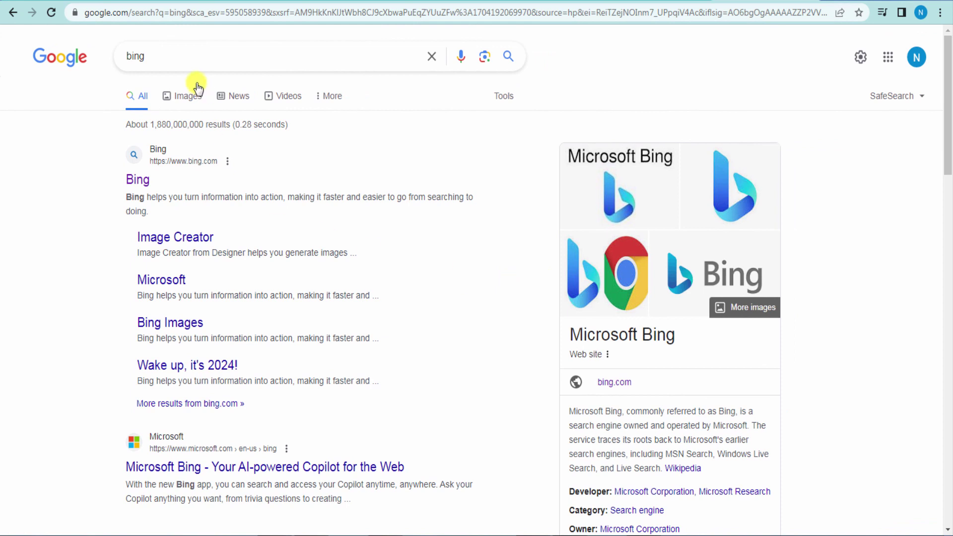
Open Bing's Image Creator from the search results and join it to start creating images.
click(159, 243)
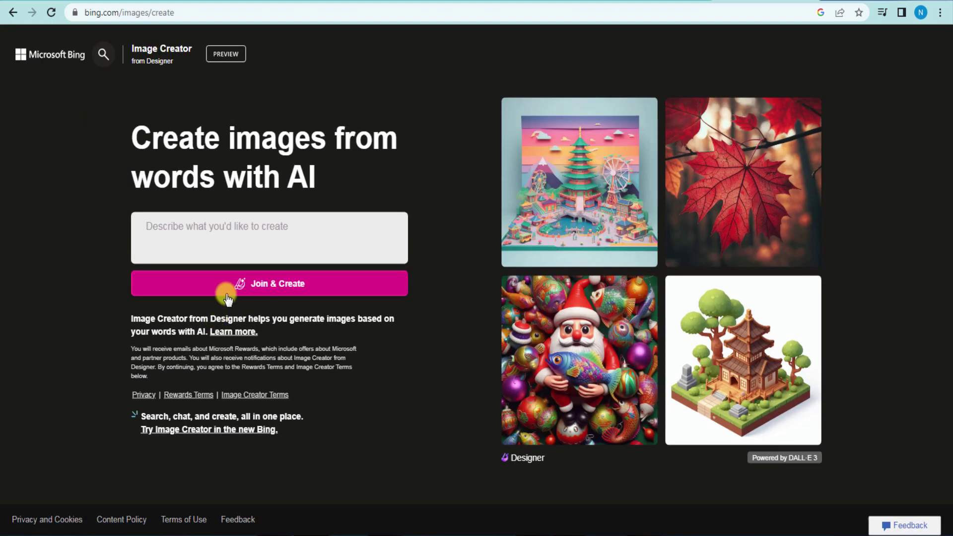
click(253, 282)
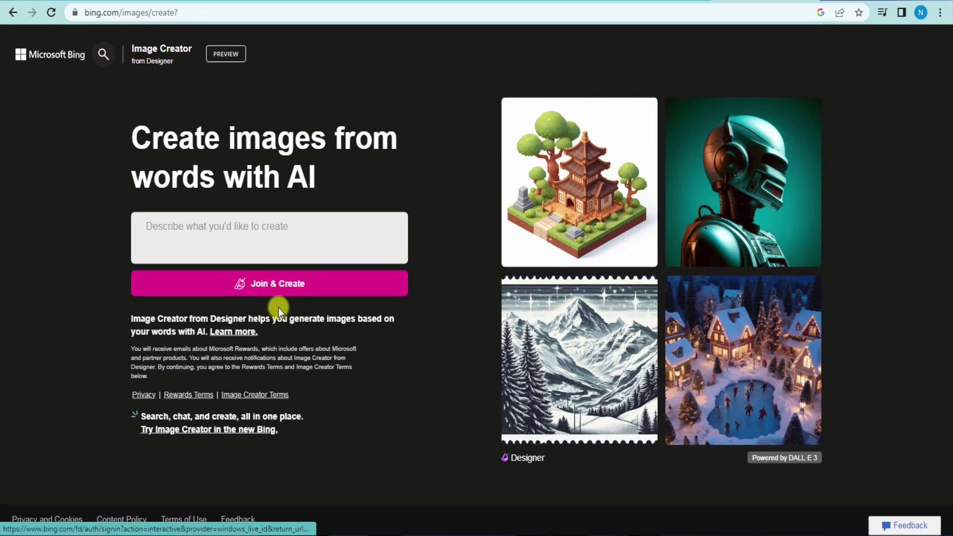
click(253, 286)
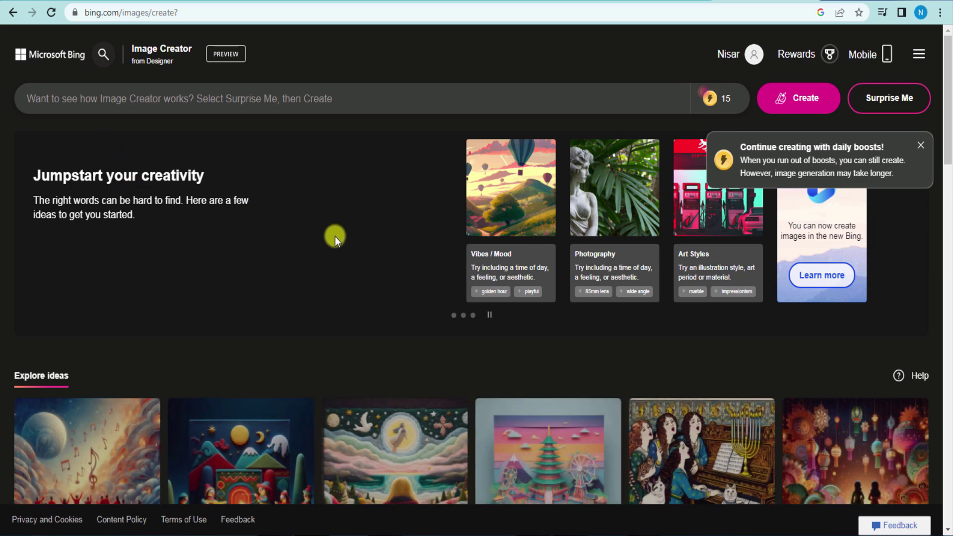
Copy the "YouTube" handsome boy prompt from the Word document and paste it into Image Creator's prompt box.
click(254, 100)
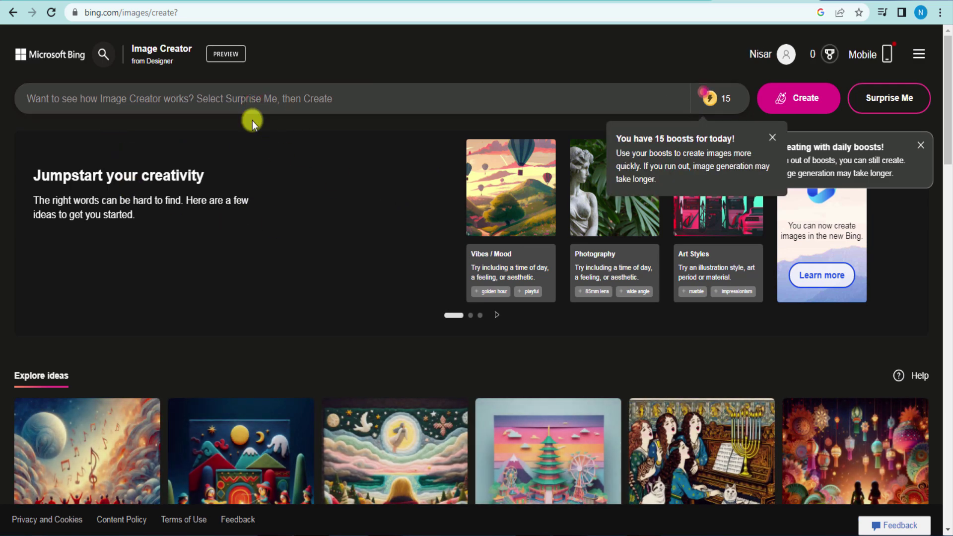
key(alt+Tab)
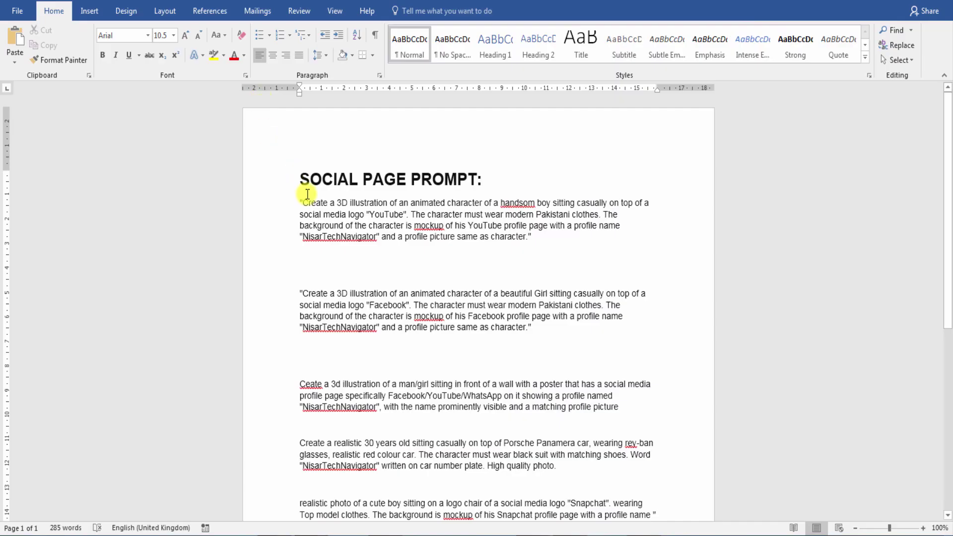
drag(298, 200, 552, 233)
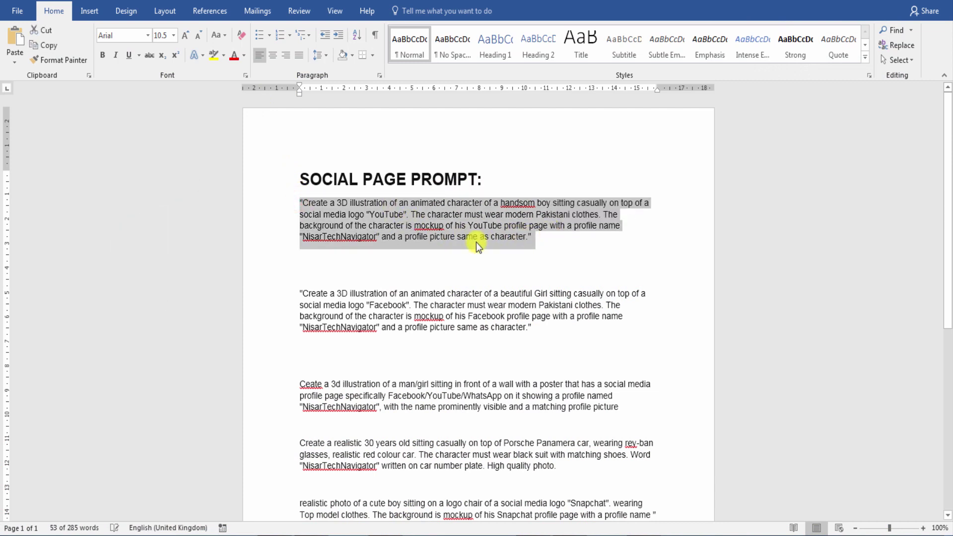
key(ctrl+c)
key(alt+Tab)
click(198, 97)
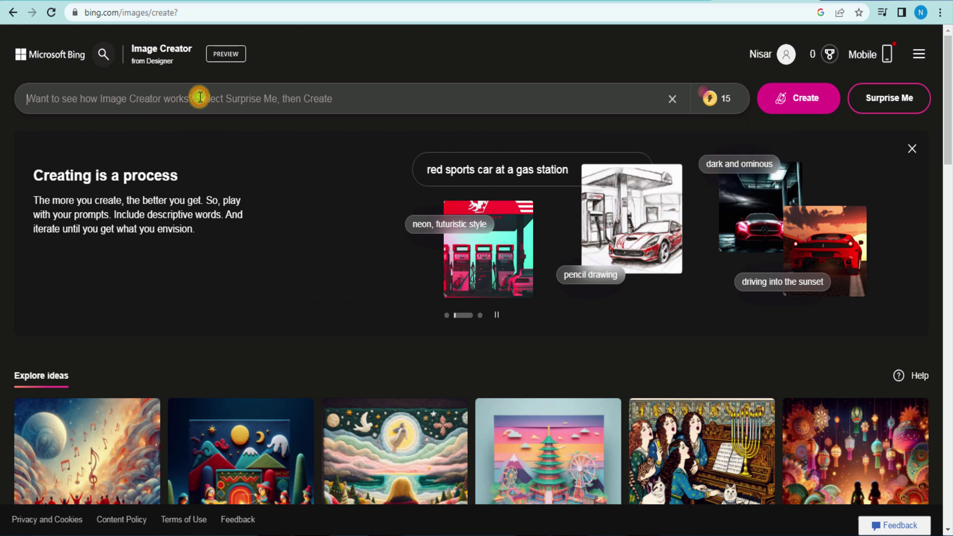
key(ctrl+v)
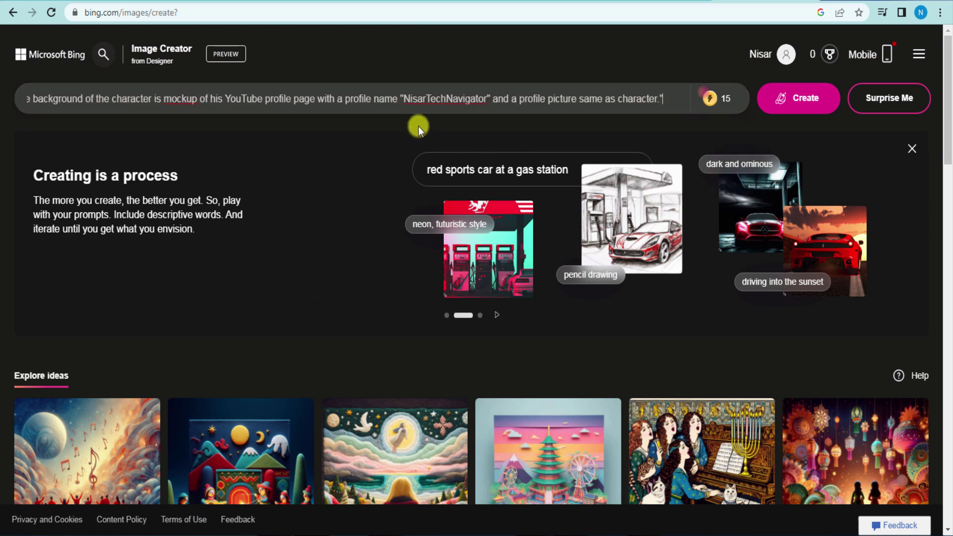
Review the pasted YouTube prompt from its end back to its beginning.
key(Left)
key(Left)
key(Left)
key(Left)
key(Left)
key(Left)
key(Left)
key(Left)
key(Left)
key(Left)
key(Left)
key(Left)
key(Left)
key(Left)
key(Left)
key(Left)
key(Left)
key(Left)
key(Left)
key(Left)
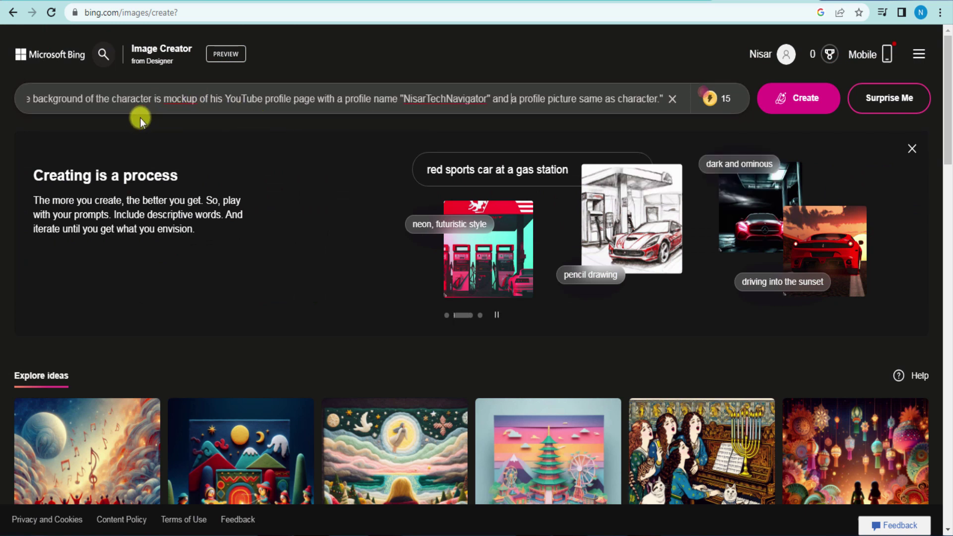
key(Left)
key(Left)
key(Left)
key(Left)
key(Left)
key(Left)
key(Left)
key(Left)
key(Left)
key(Left)
key(Left)
key(Left)
key(Left)
key(Left)
key(Left)
key(Left)
key(Left)
key(Left)
key(Left)
key(Left)
key(Left)
key(Left)
key(Left)
key(Left)
key(Left)
key(Left)
key(Left)
key(Left)
key(Left)
key(Left)
key(Left)
key(Left)
key(Left)
key(Left)
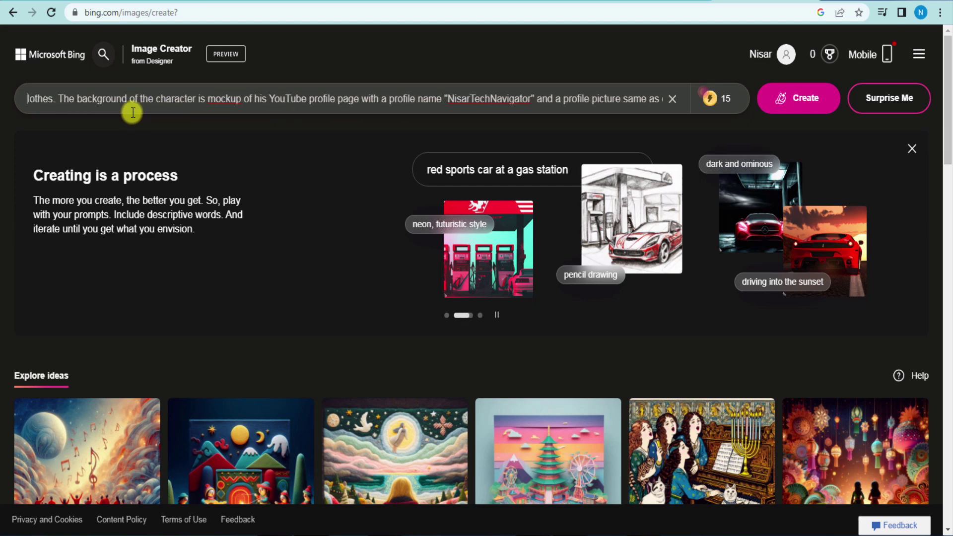
key(Left)
key(Left)
key(Left)
key(Left)
key(Left)
key(Left)
key(Left)
key(Left)
key(Left)
key(Left)
key(Left)
key(Left)
key(Left)
key(Left)
key(Left)
key(Left)
key(Left)
key(Left)
key(Left)
key(Left)
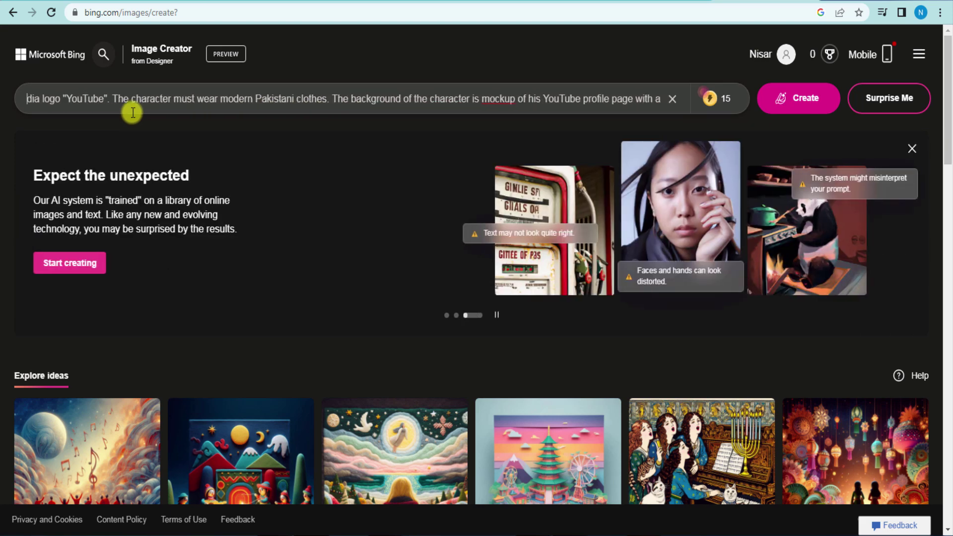
key(Left)
key(Left)
key(Left)
key(Left)
key(Left)
key(Left)
key(Left)
key(Left)
key(Left)
key(Left)
key(Left)
key(Left)
key(Left)
key(Left)
key(Left)
key(Left)
key(Left)
key(Left)
key(Left)
key(Left)
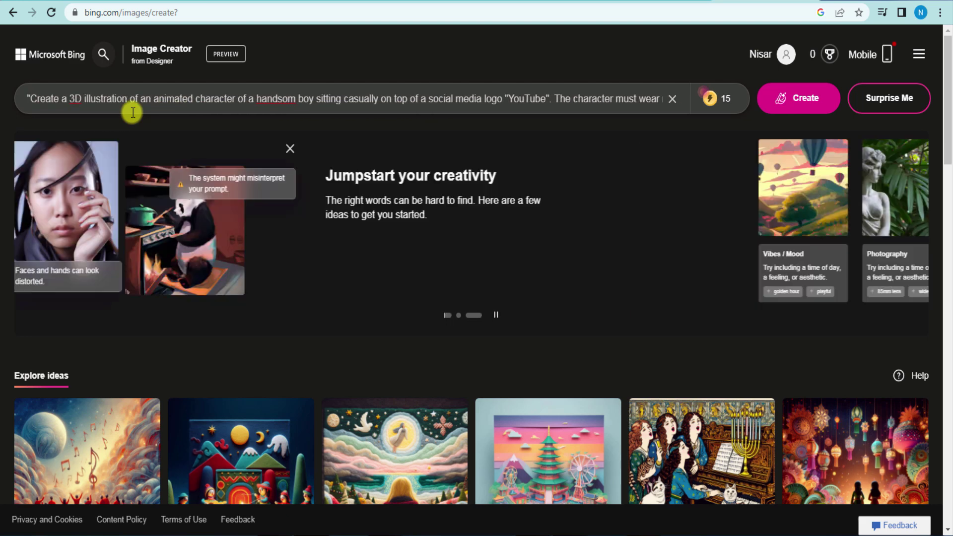
Generate images from the YouTube character prompt and view all the results.
mouse_move(721, 106)
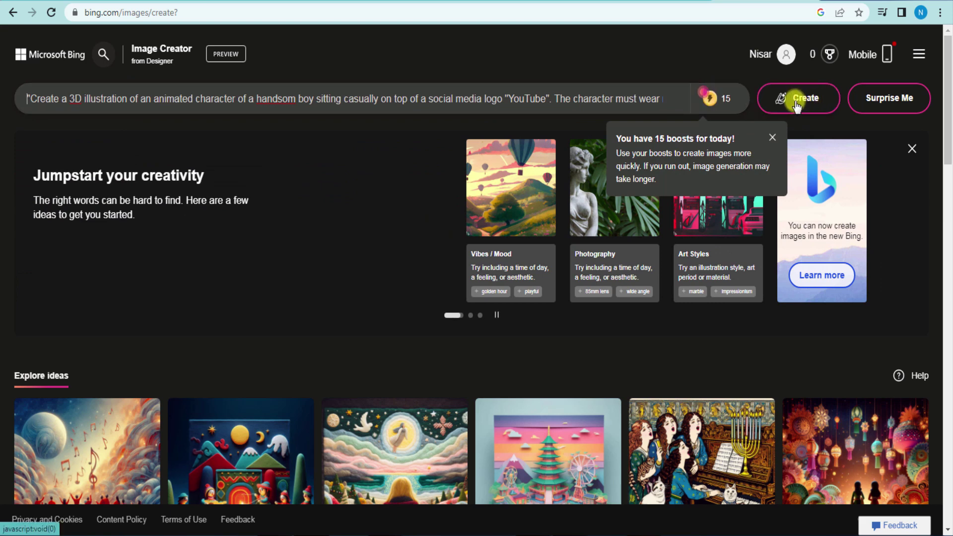
click(795, 102)
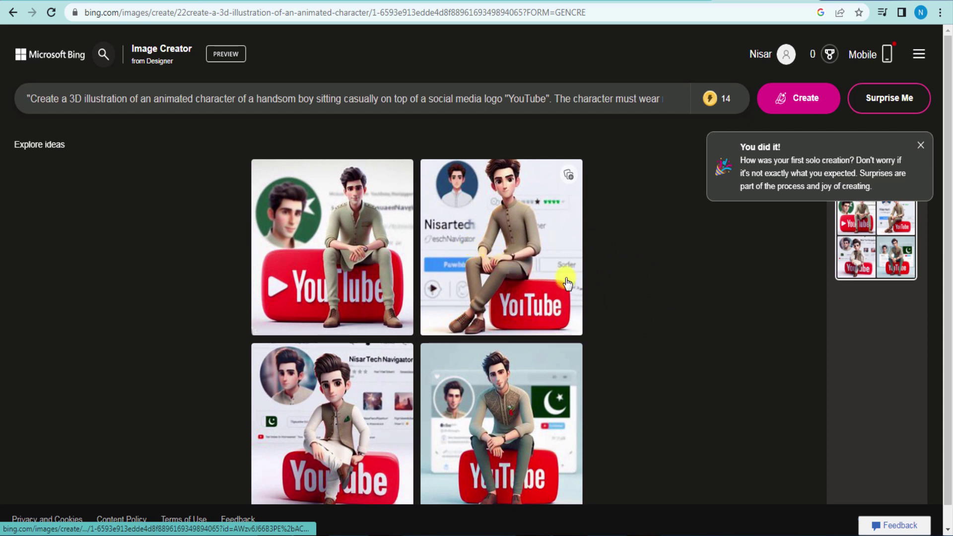
scroll(630, 302, down, 1)
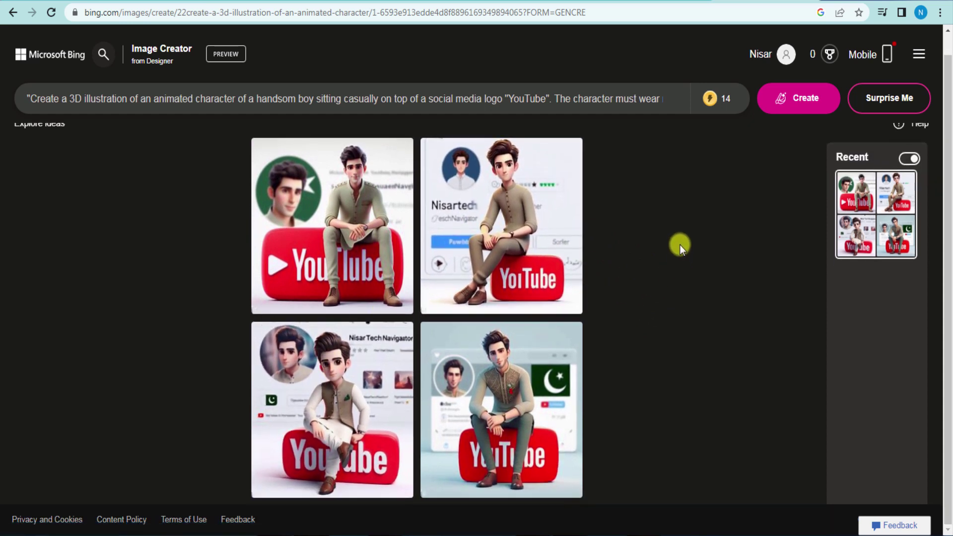
Download the image of the boy in a waistcoat as a JPEG into the SOCIAL PAGE folder and close its detail view.
click(344, 374)
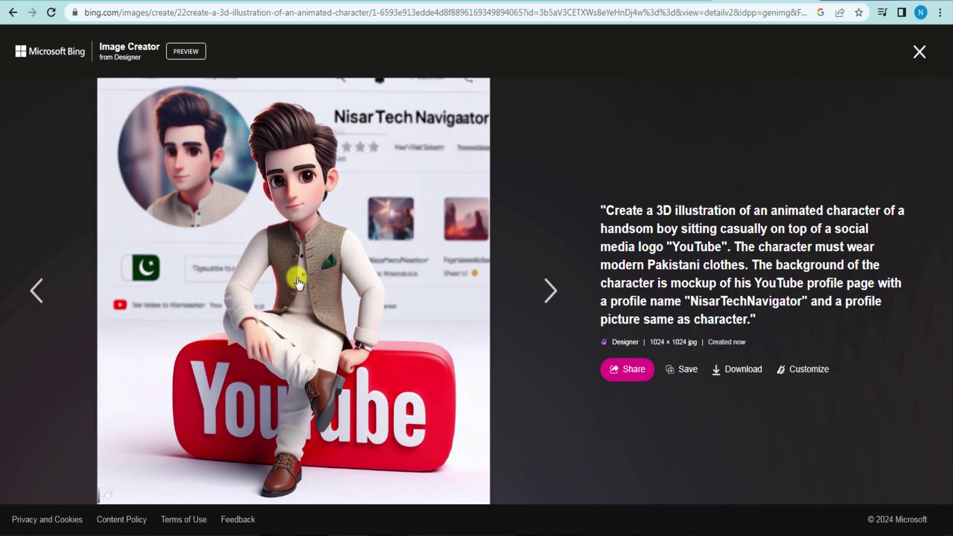
click(729, 370)
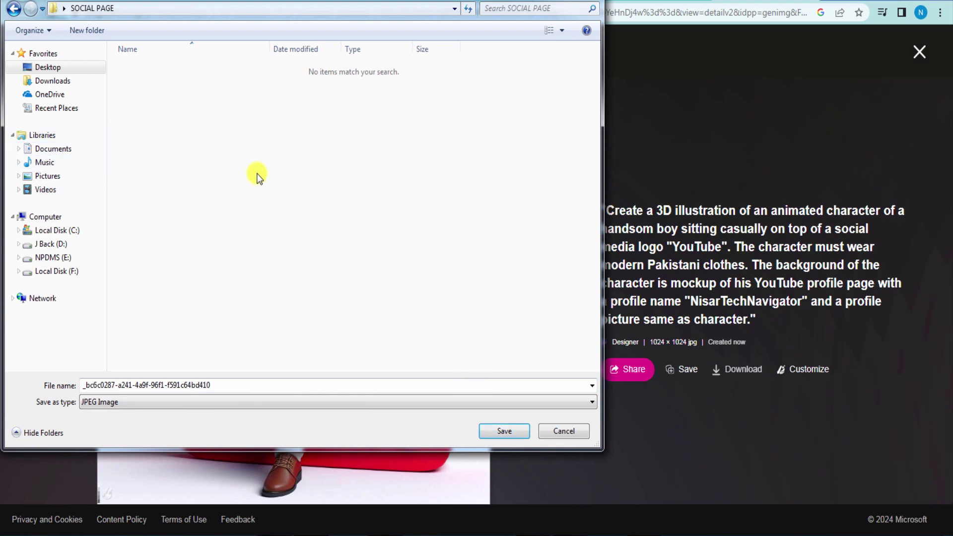
click(503, 430)
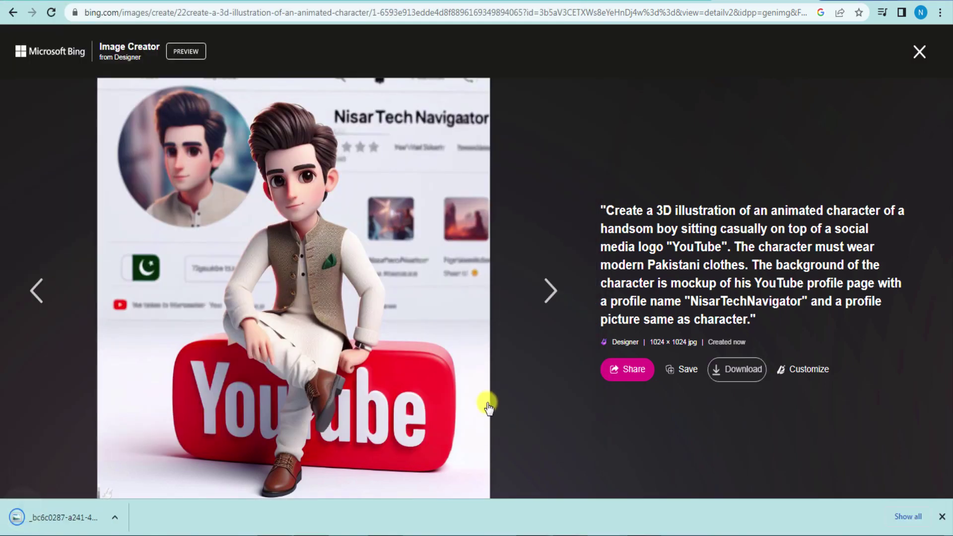
click(45, 517)
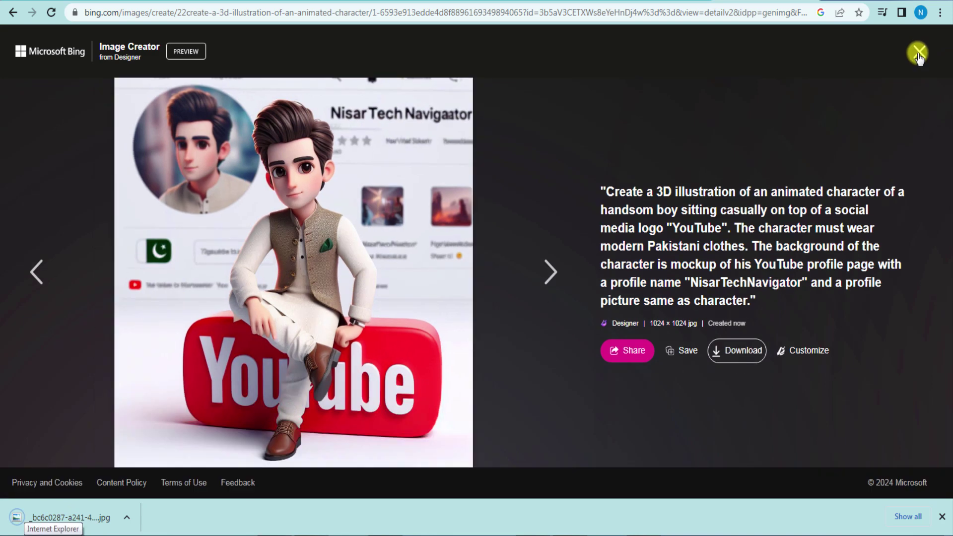
click(918, 54)
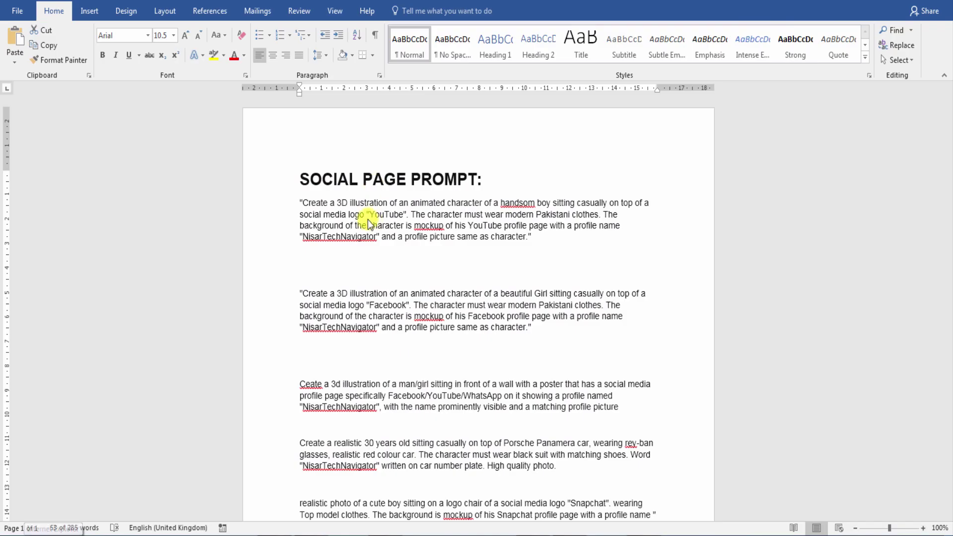
Copy the prompt about a beautiful girl sitting on the "Facebook" logo from the Word document.
triple_click(366, 215)
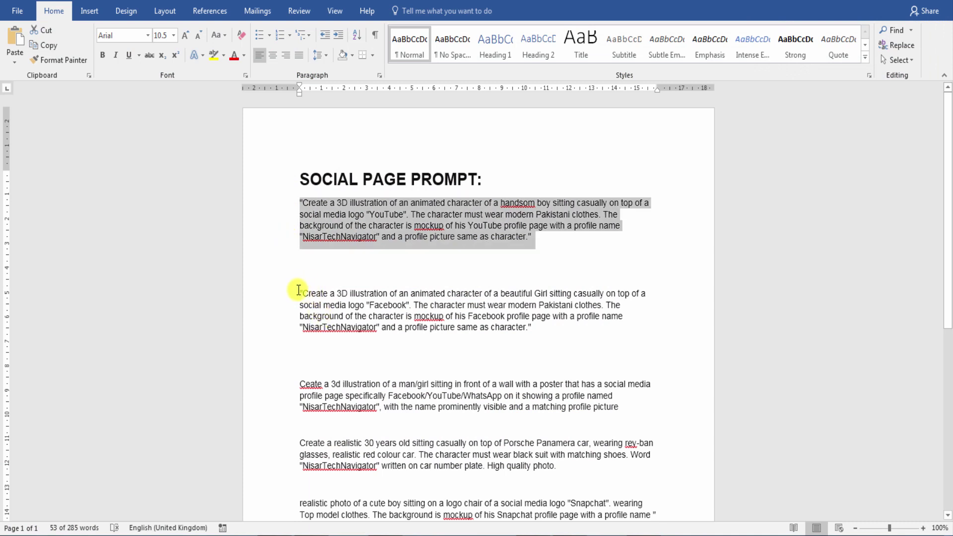
drag(298, 291, 526, 326)
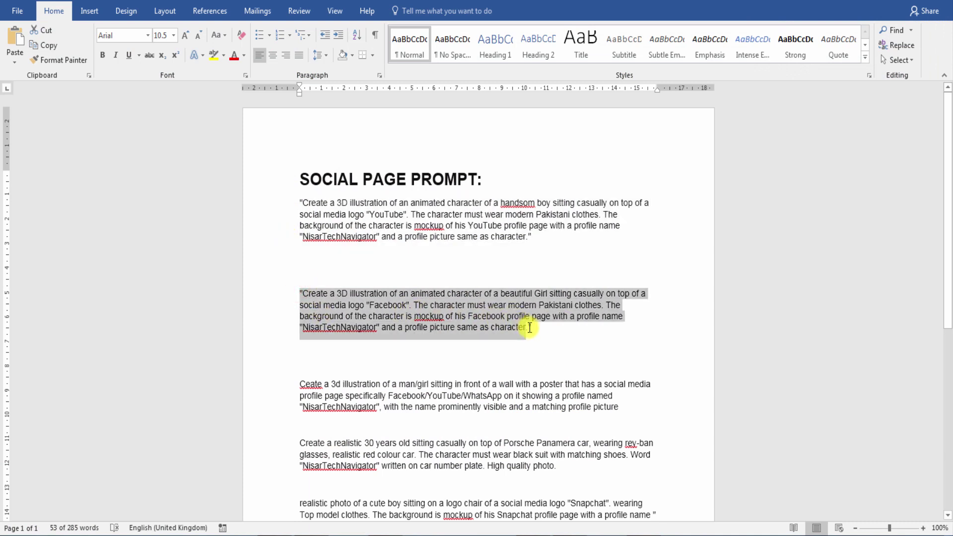
right_click(458, 304)
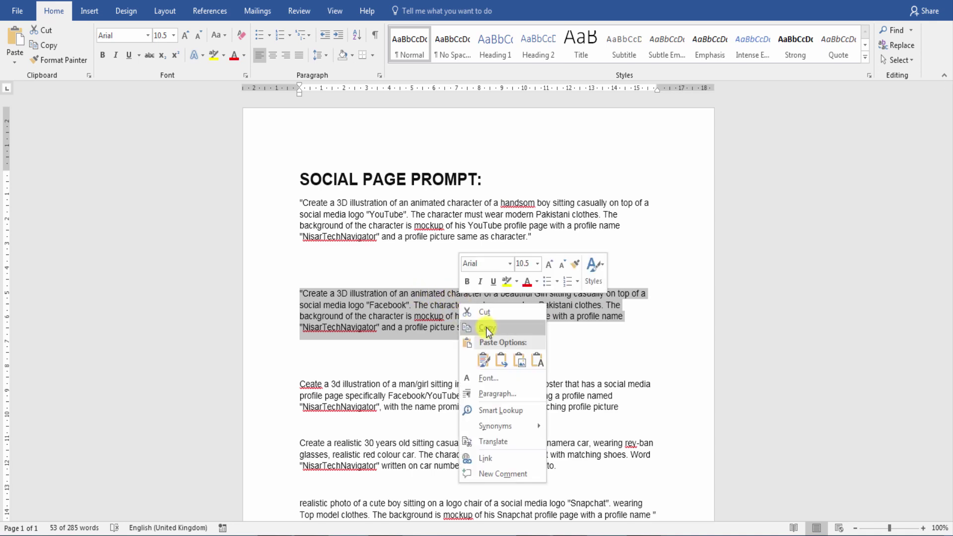
click(486, 327)
Switch back to Image Creator, replace the YouTube prompt with the copied Facebook prompt and generate the images.
key(alt+Tab)
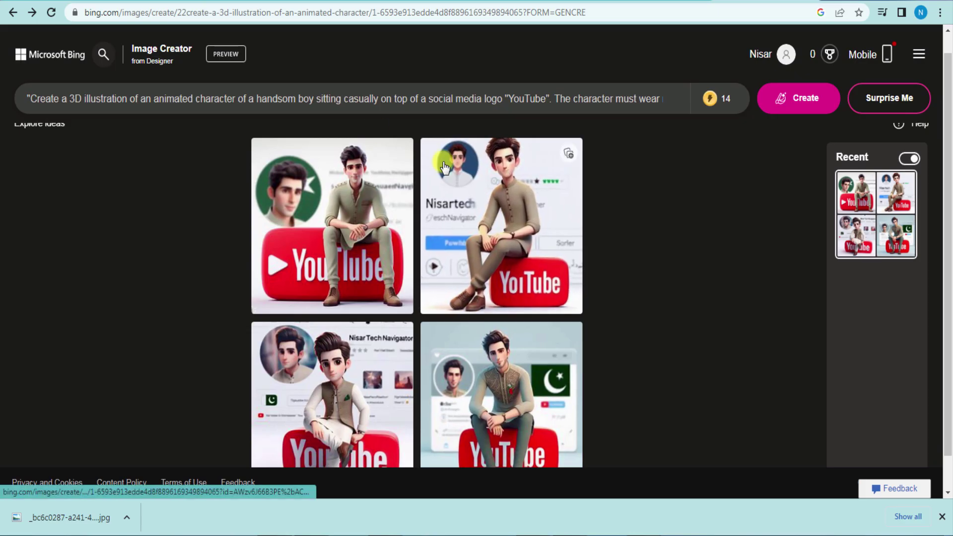
triple_click(372, 102)
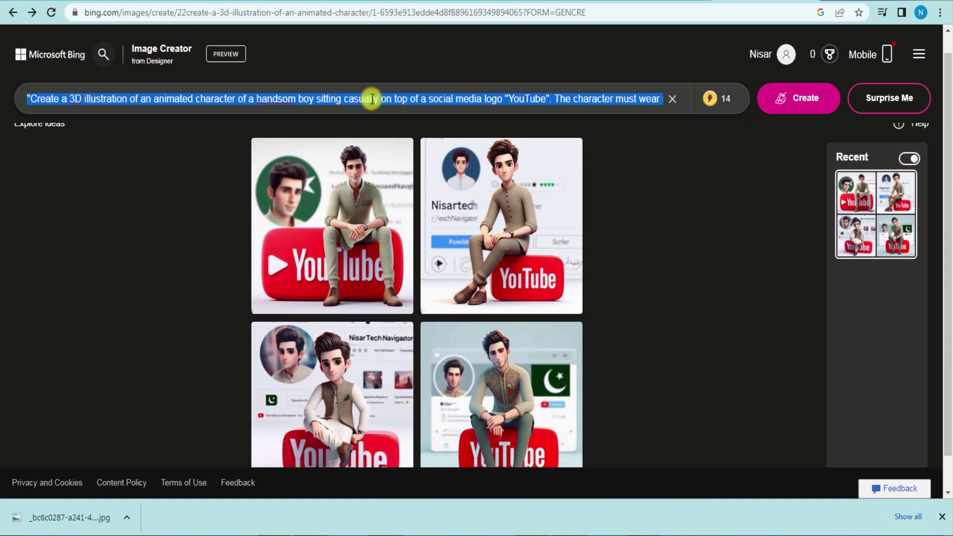
key(BackSpace)
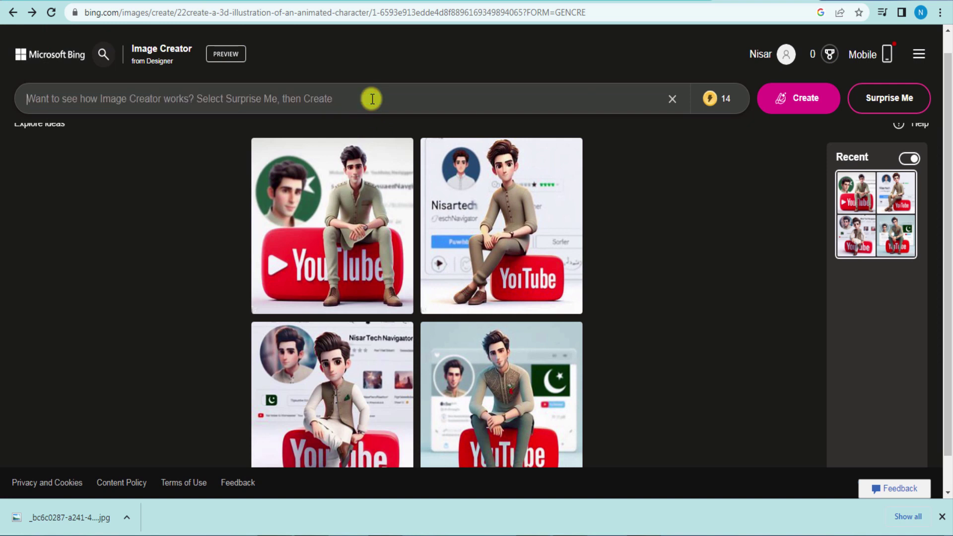
right_click(251, 102)
click(280, 185)
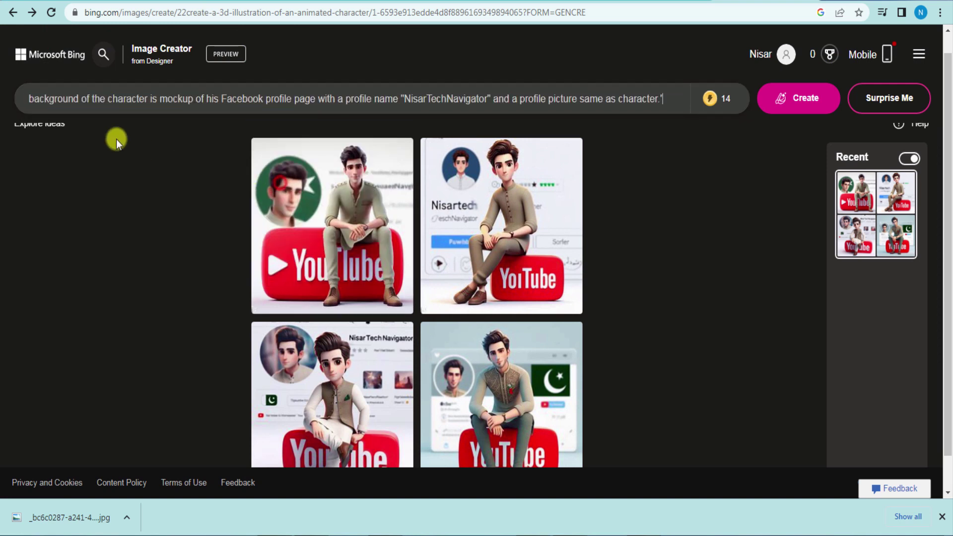
click(799, 101)
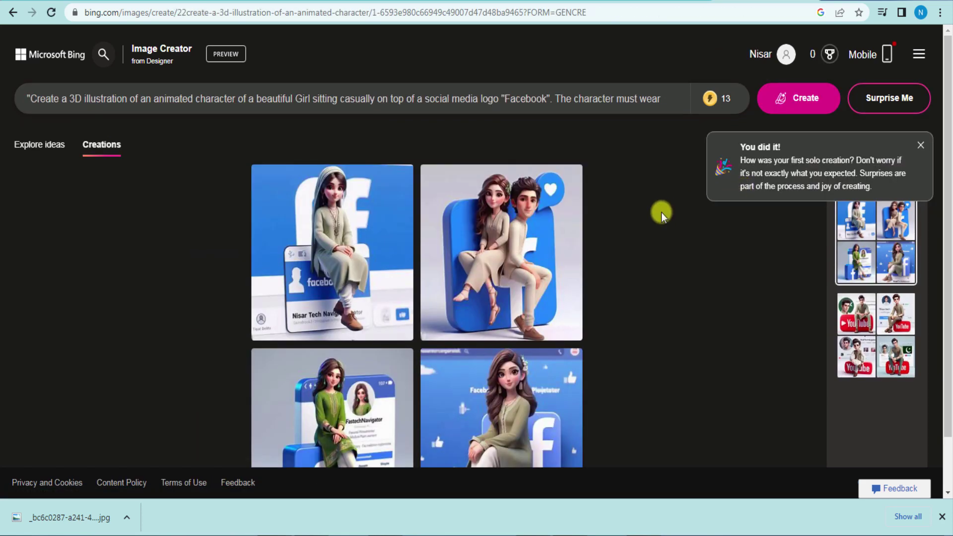
View each of the four generated Facebook girl images enlarged, going forward and back through them, and close the detail view.
scroll(662, 213, down, 1)
scroll(668, 198, up, 1)
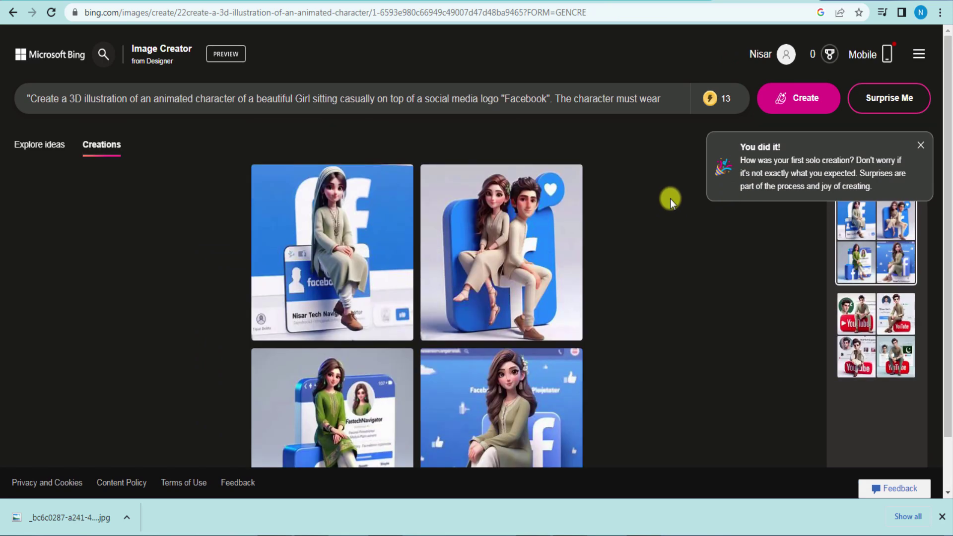
scroll(316, 214, down, 1)
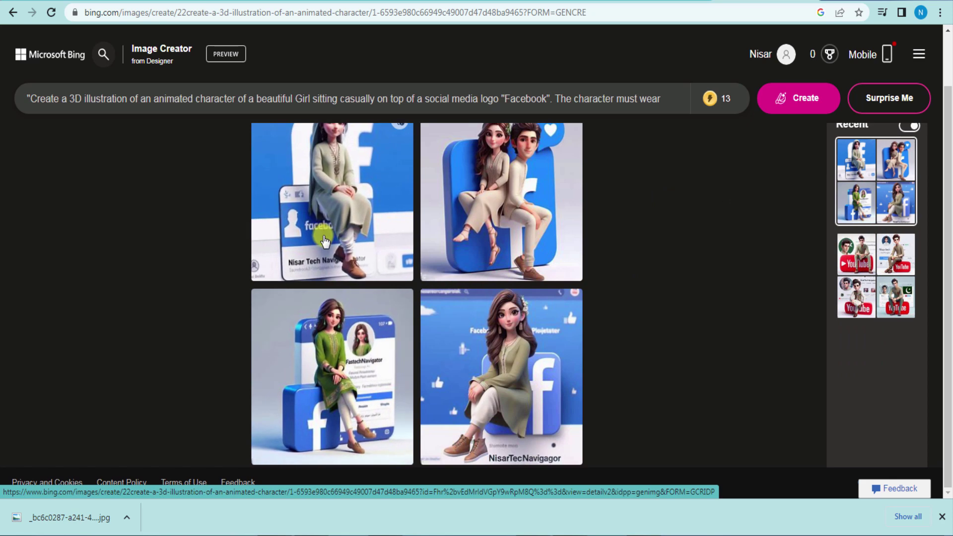
click(324, 240)
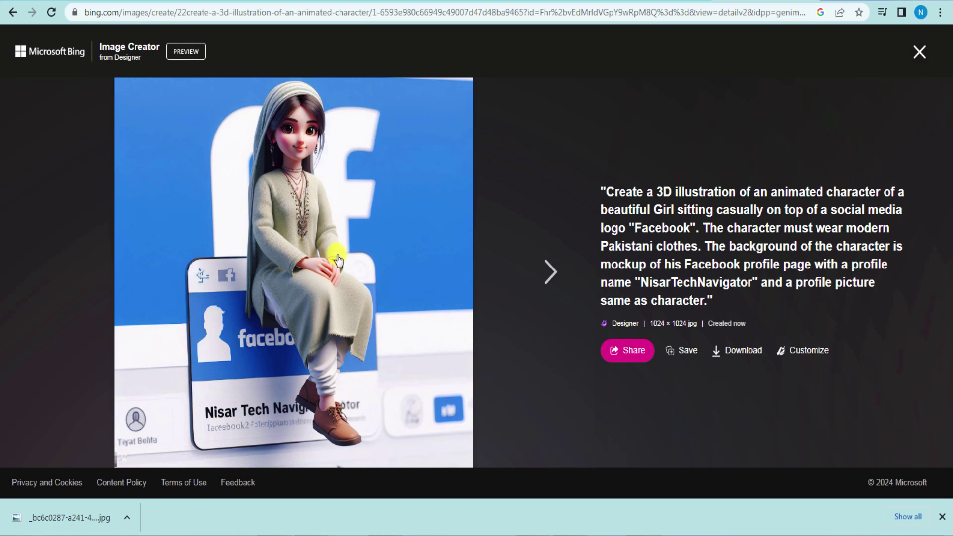
click(550, 270)
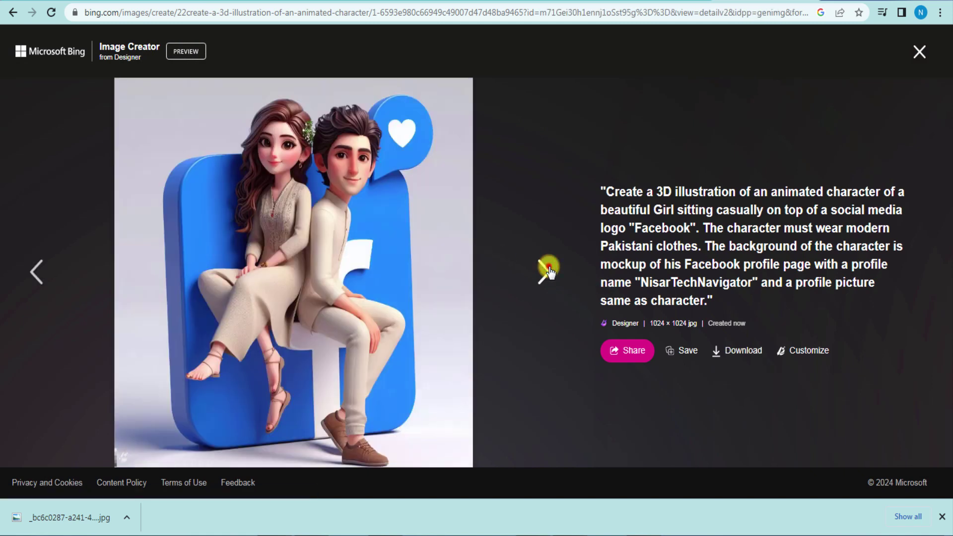
click(547, 271)
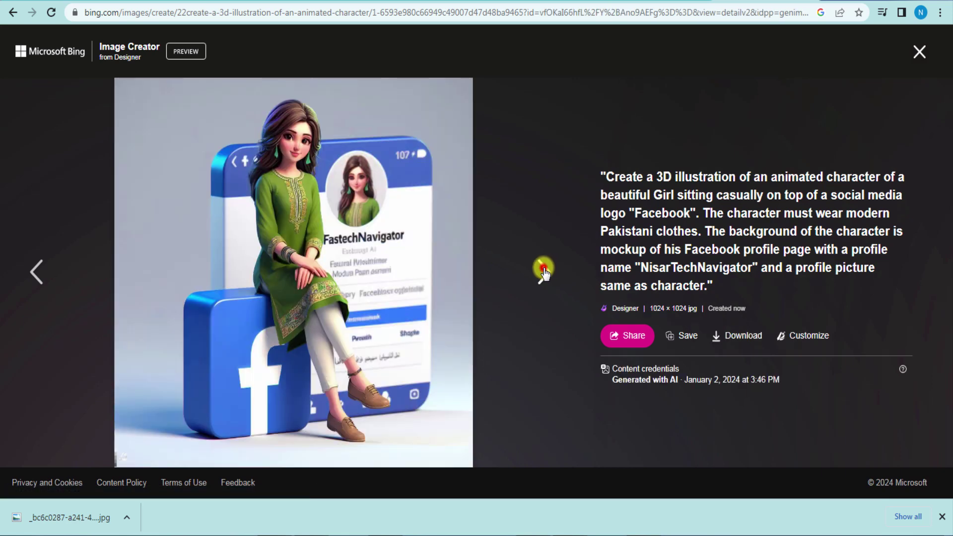
click(545, 272)
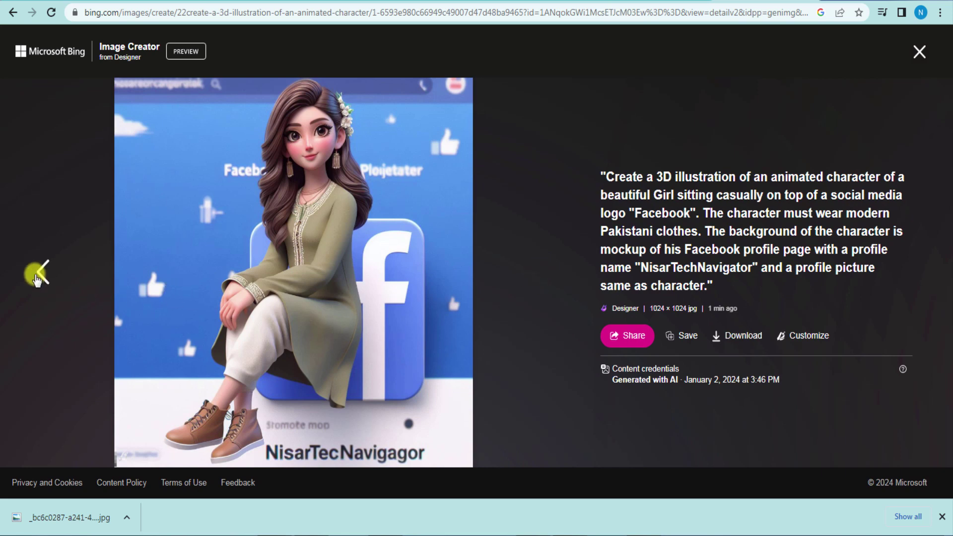
click(36, 273)
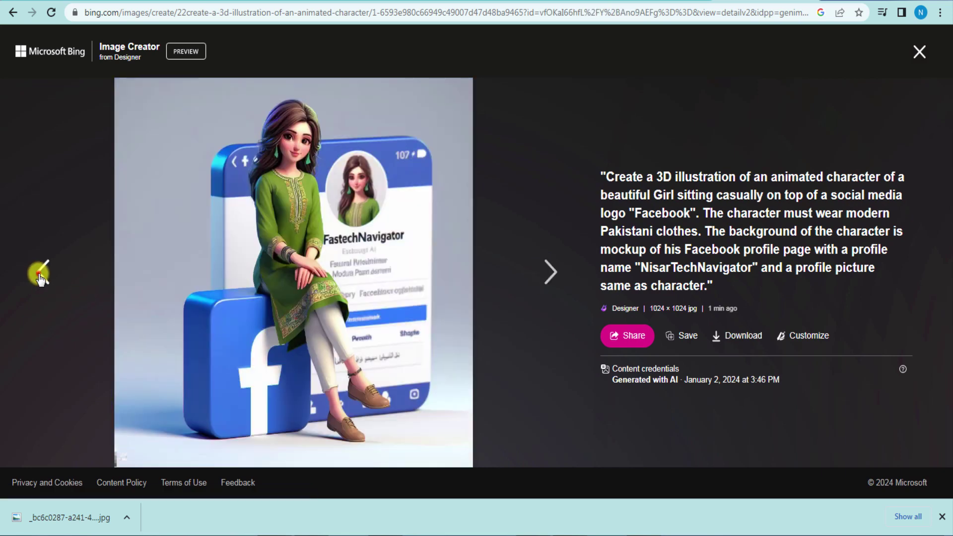
click(39, 274)
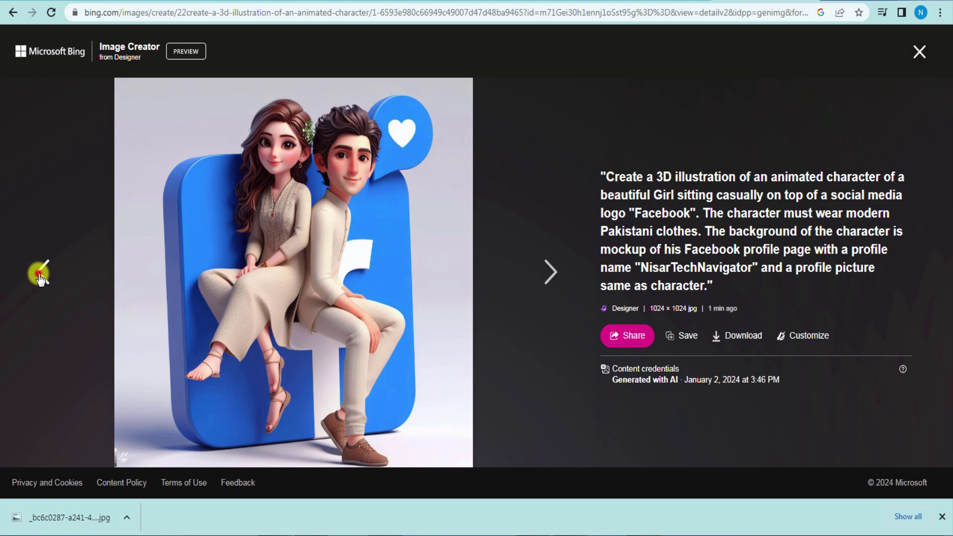
click(39, 273)
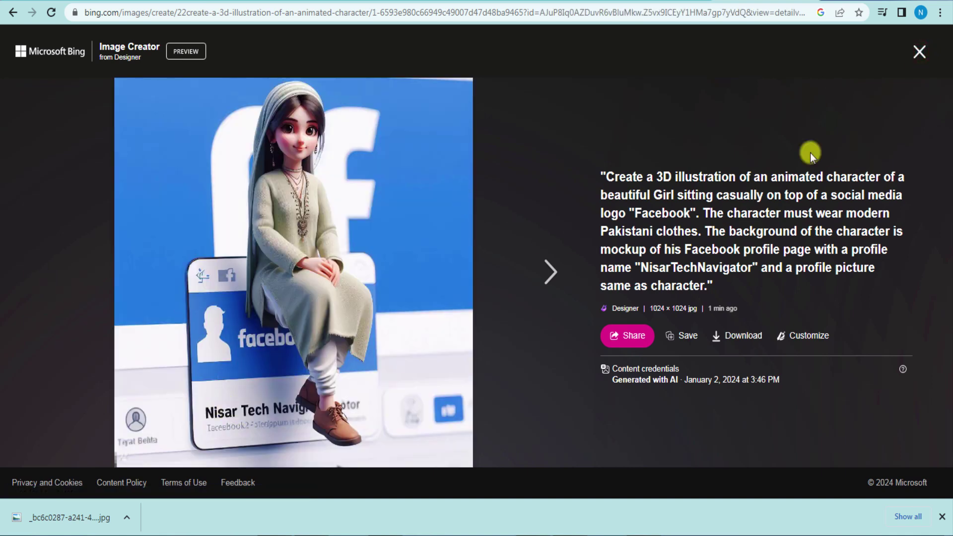
click(917, 52)
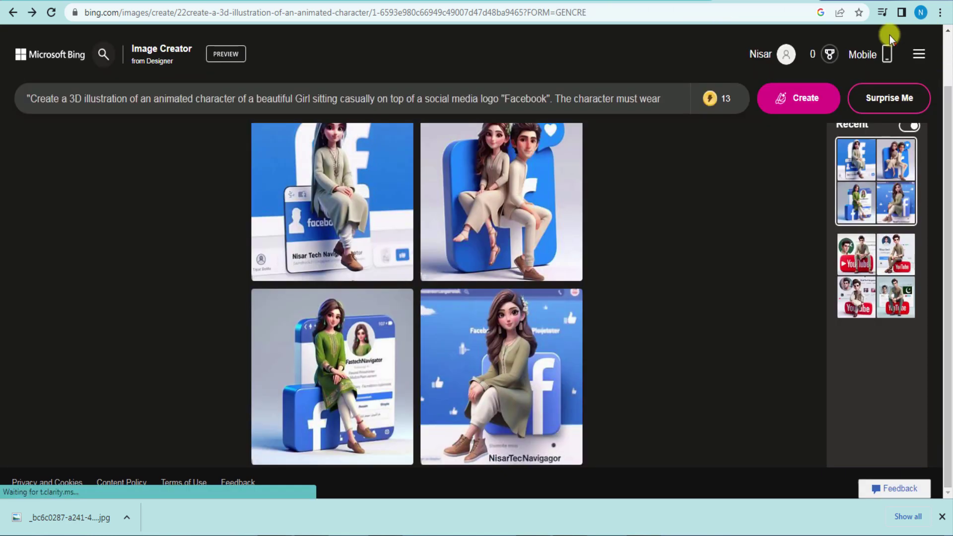
Replace the profile name "NisarTechNavigator" in the Facebook prompt with a girl's first name and generate new images.
click(350, 98)
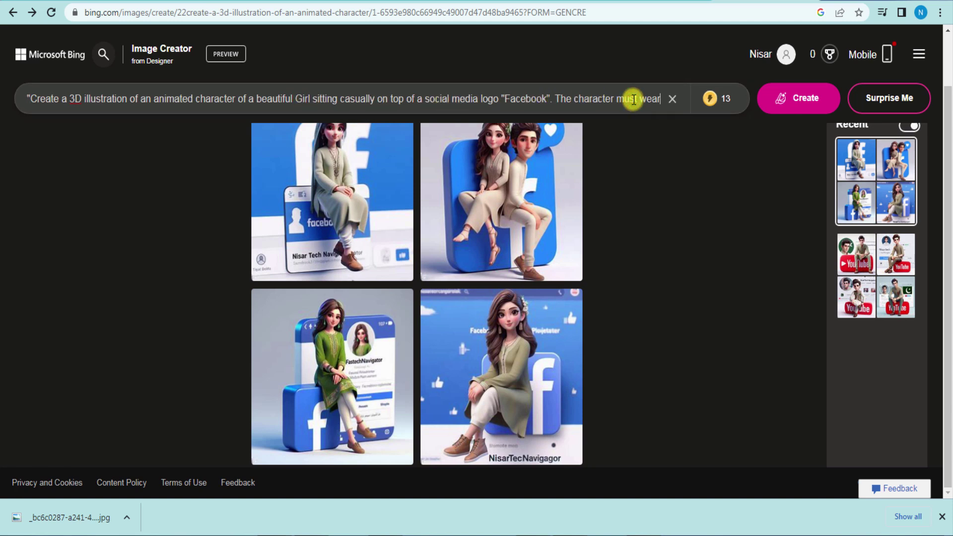
text(modern Pakistani clothes. The background of the character )
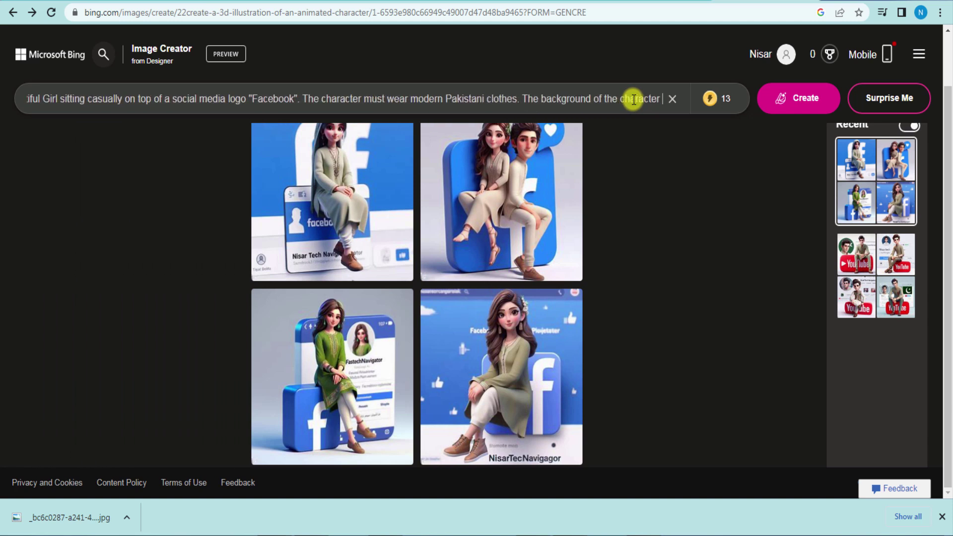
text(is mockup of his Facebook profile page with a profile name)
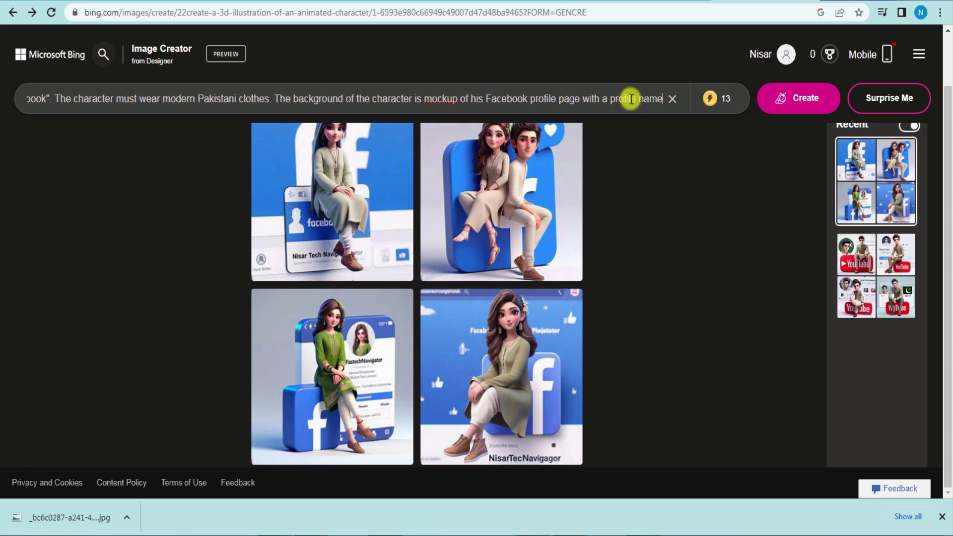
text( "NisarTechNavigator" and a profile p)
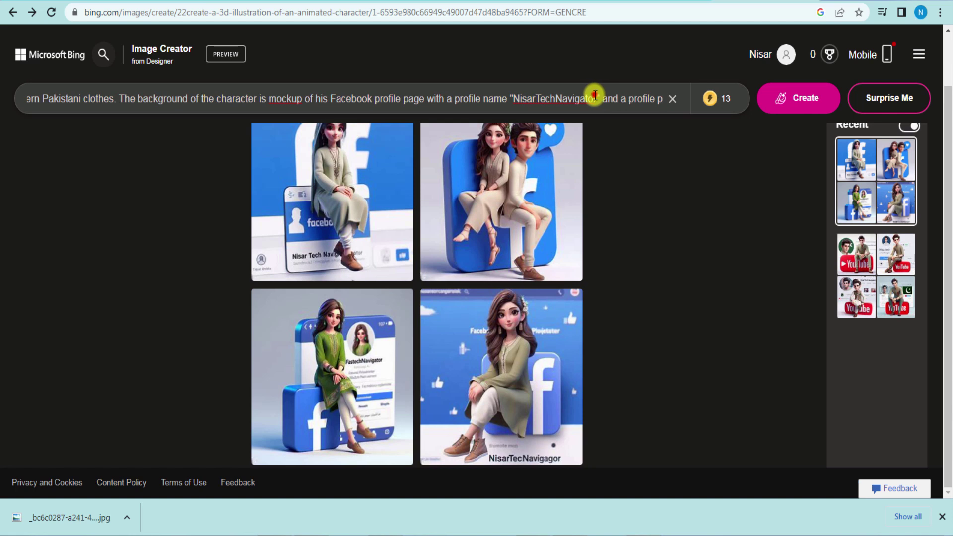
click(594, 95)
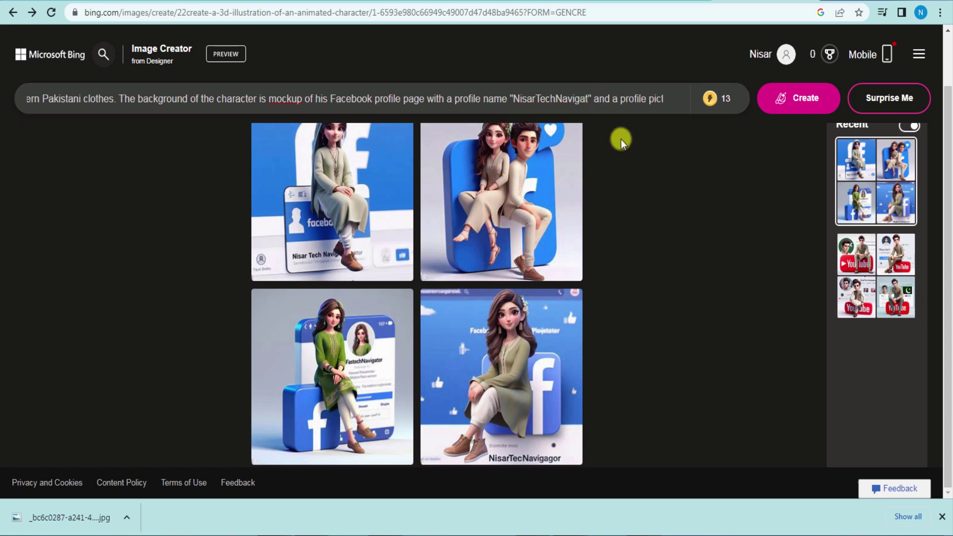
key(BackSpace)
key(BackSpace)
key(BackSpace)
key(BackSpace)
key(BackSpace)
key(BackSpace)
key(BackSpace)
key(BackSpace)
key(BackSpace)
key(BackSpace)
key(BackSpace)
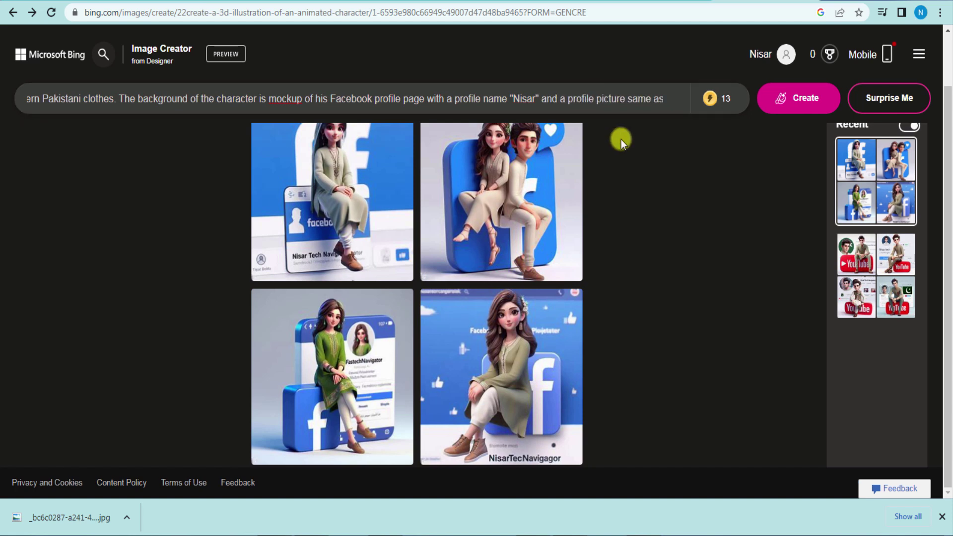
key(BackSpace)
key(BackSpace)
key(BackSpace)
key(BackSpace)
key(BackSpace)
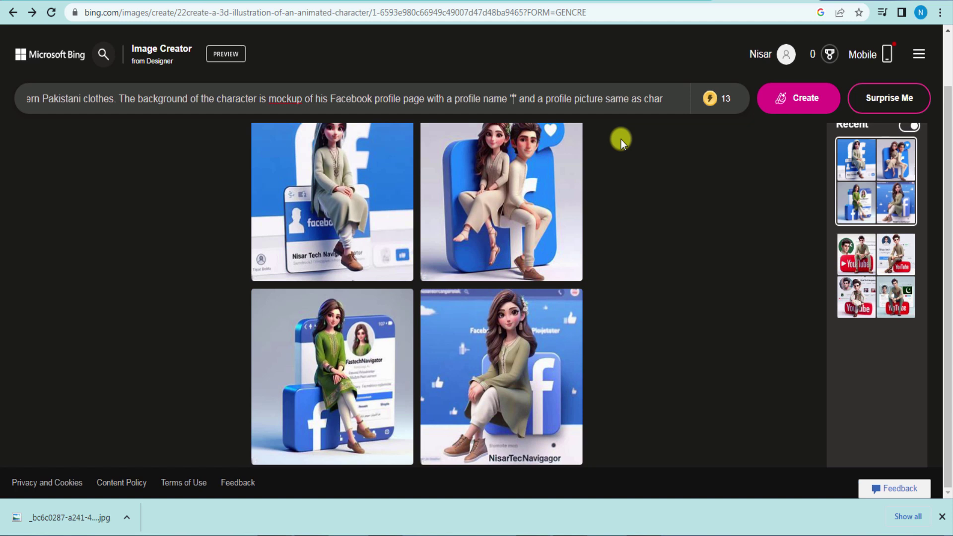
text(N)
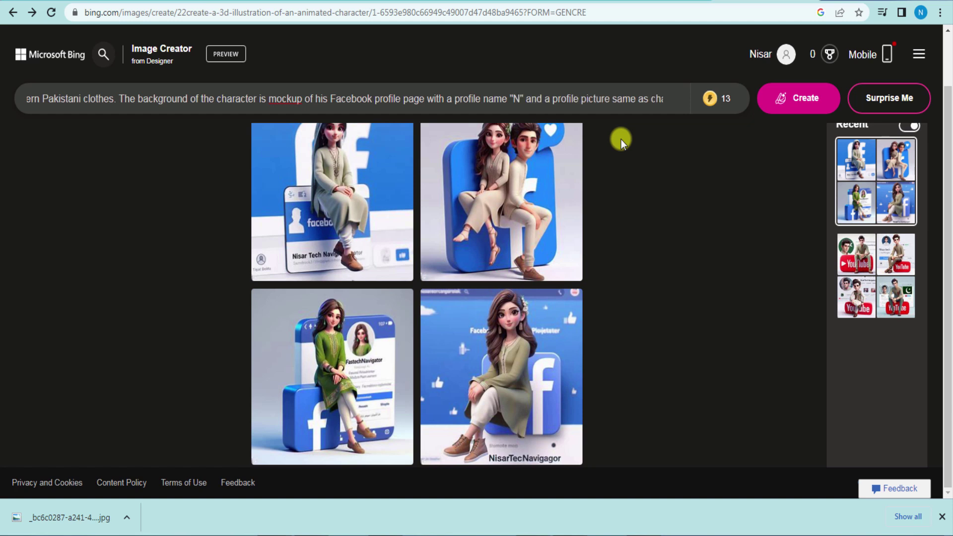
text(isa)
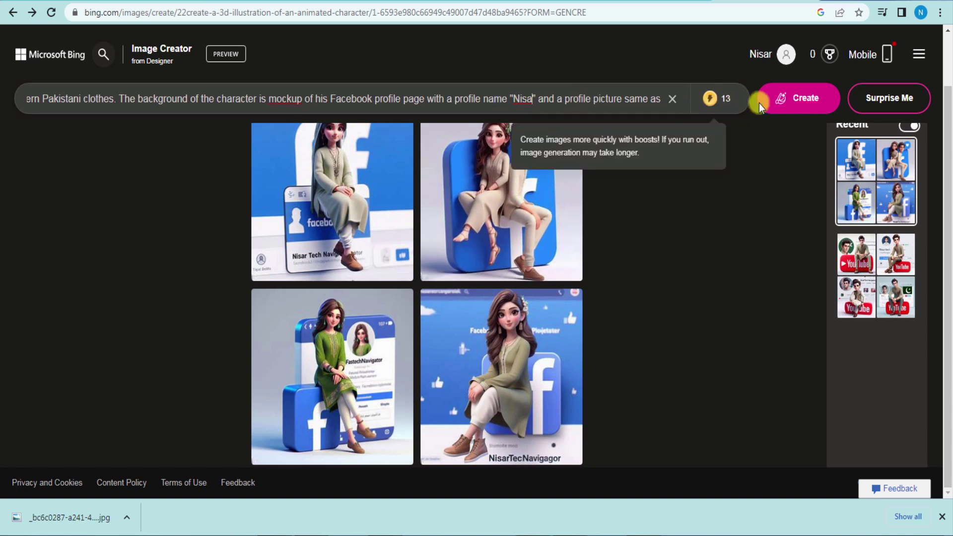
click(806, 102)
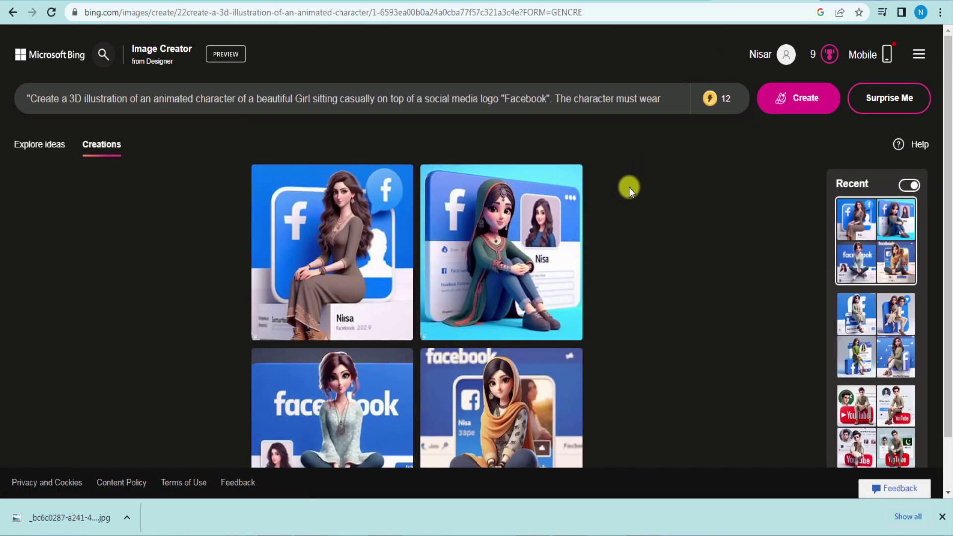
Download the image of the girl in a green headscarf and jeans as a JPEG into the SOCIAL PAGE folder.
scroll(629, 187, down, 1)
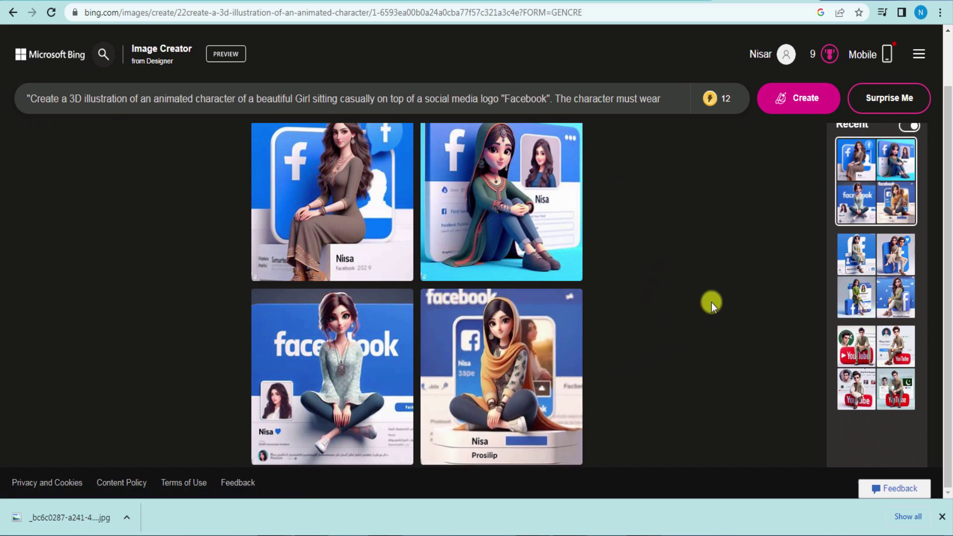
click(516, 196)
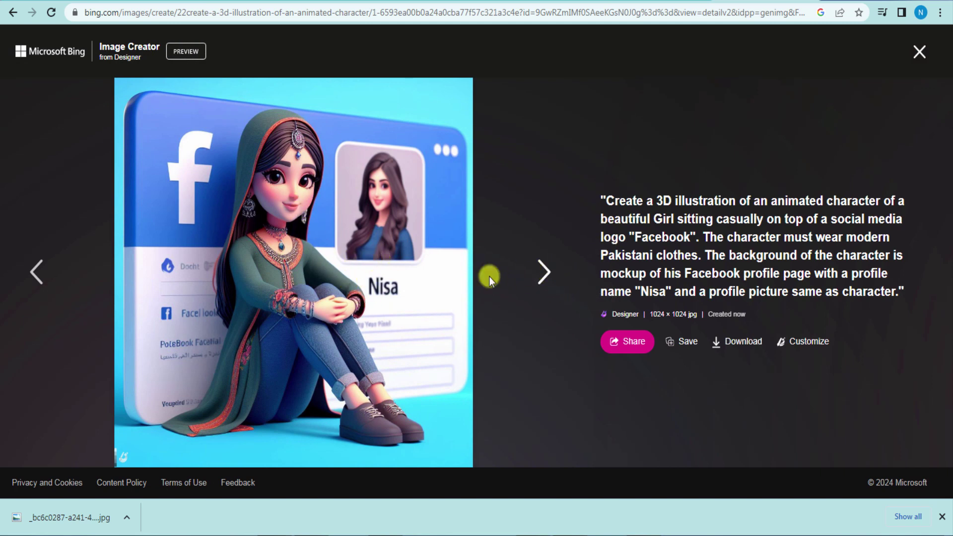
right_click(378, 208)
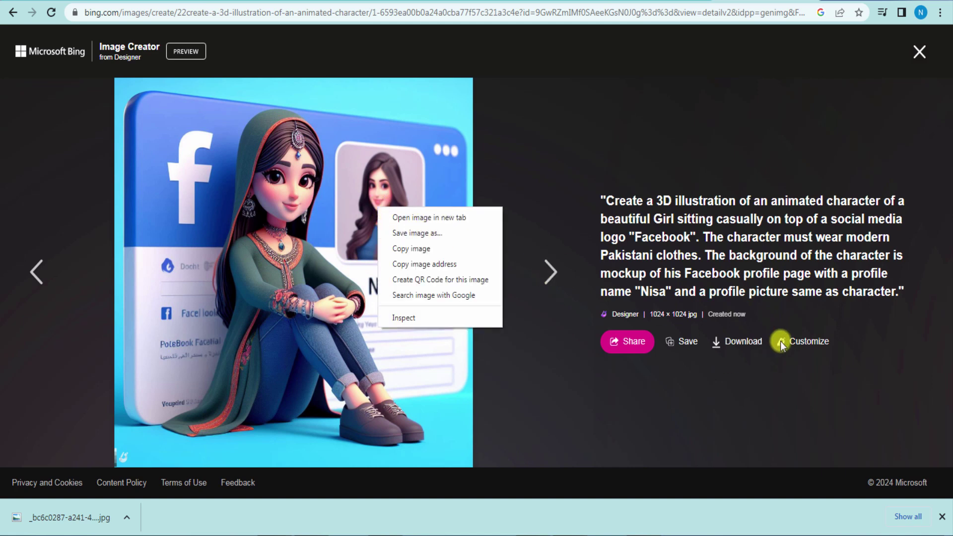
click(745, 342)
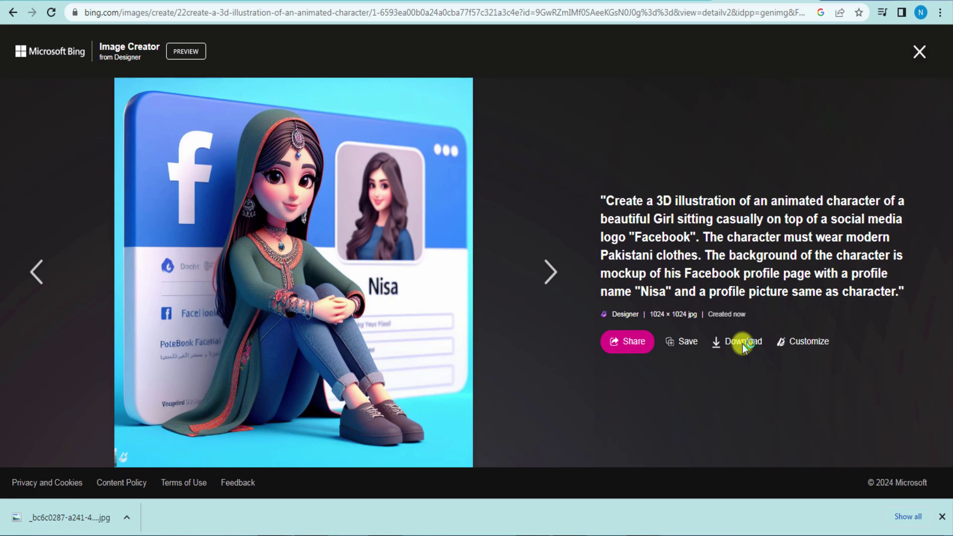
click(740, 344)
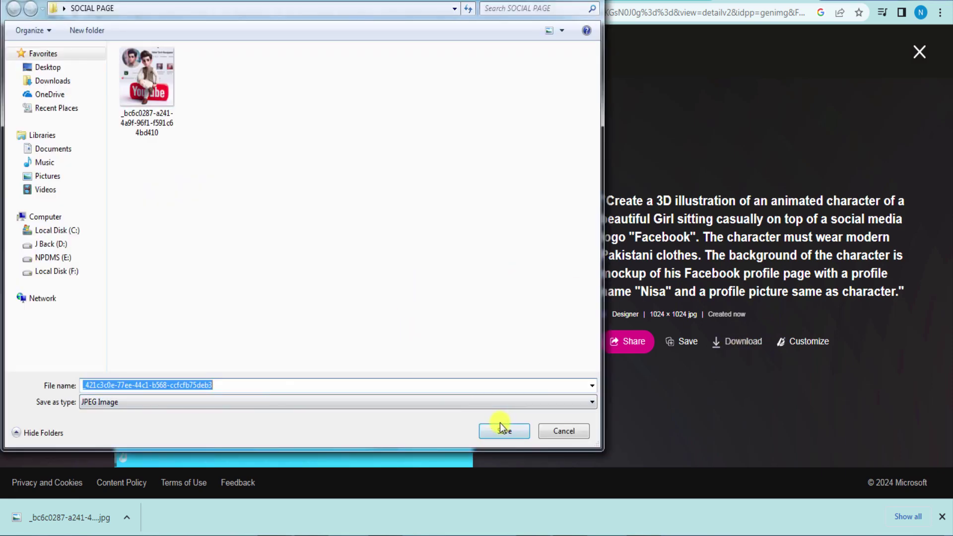
click(502, 430)
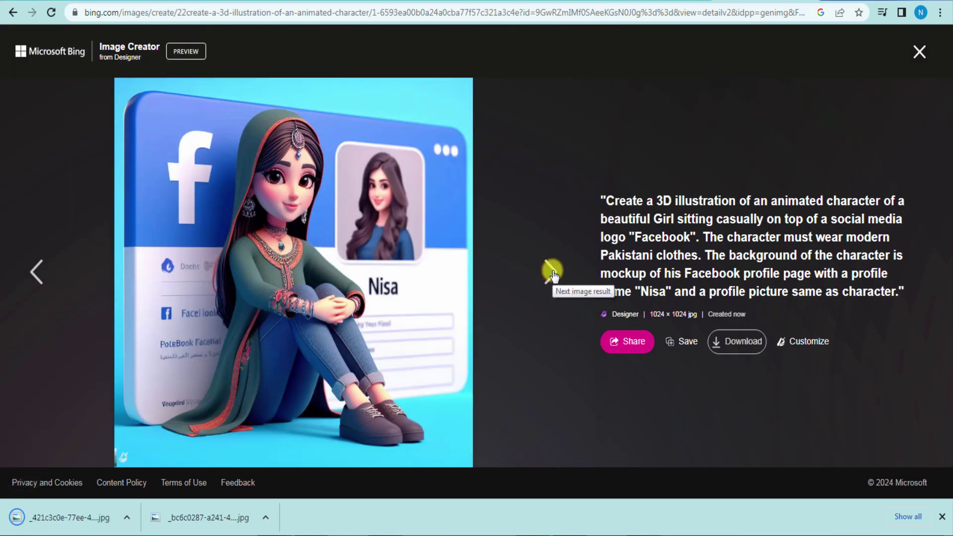
View the two remaining Facebook girl images enlarged and close the detail view.
click(554, 275)
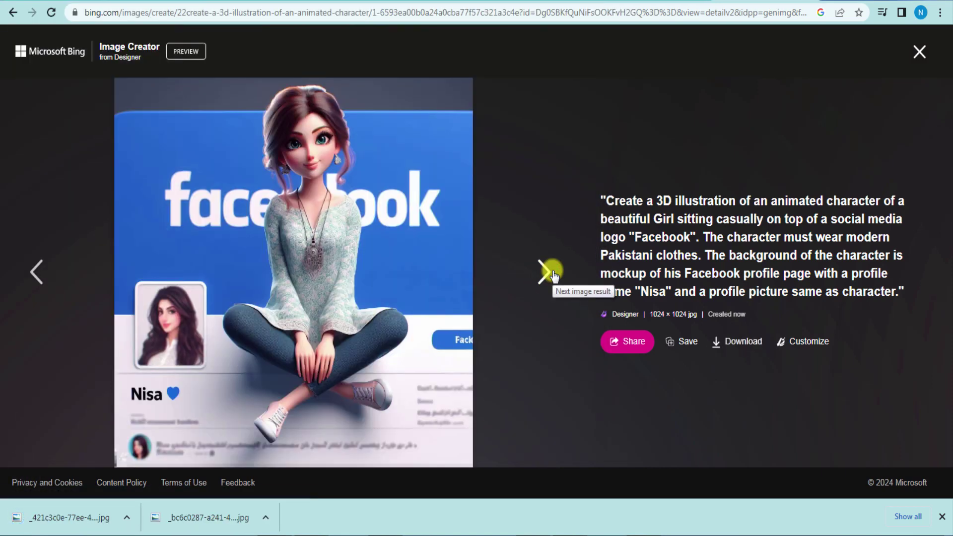
click(553, 274)
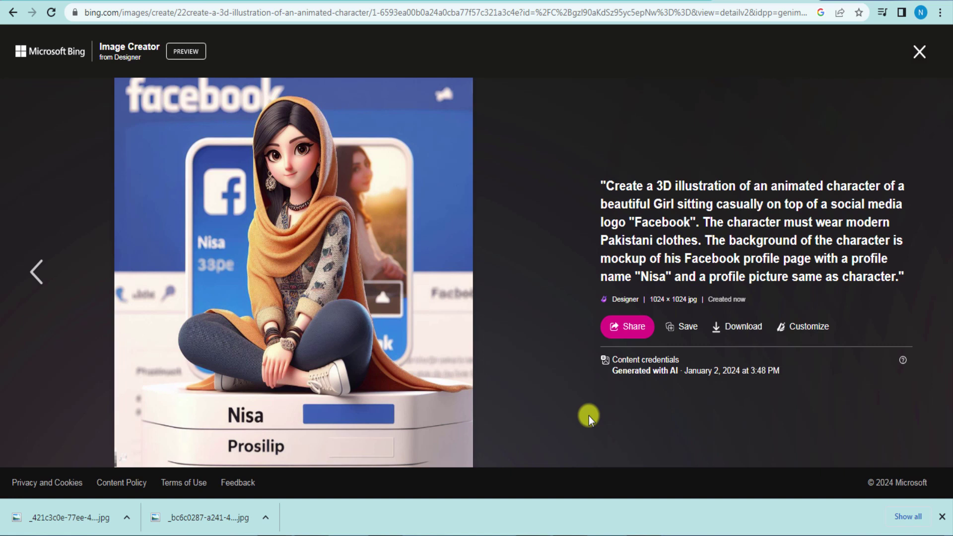
click(919, 51)
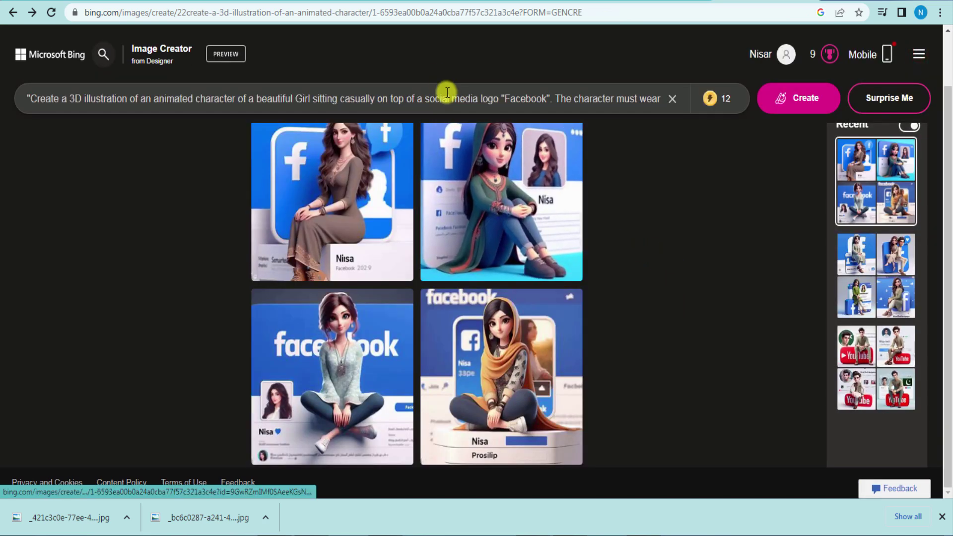
Clear the Facebook prompt, switch to the Word document and copy the prompt about a man/girl sitting in front of a wall with a poster.
triple_click(446, 94)
key(BackSpace)
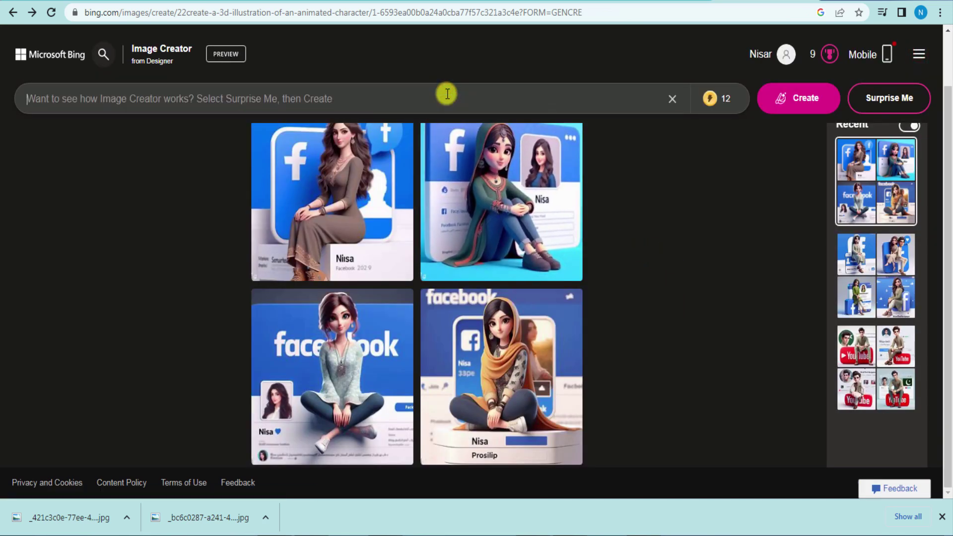
key(alt+Tab)
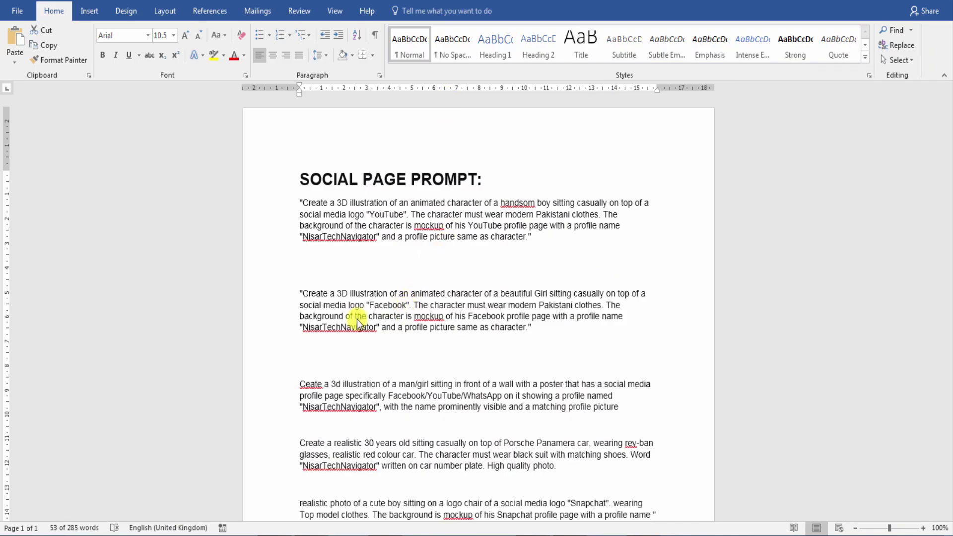
triple_click(356, 319)
scroll(472, 319, down, 2)
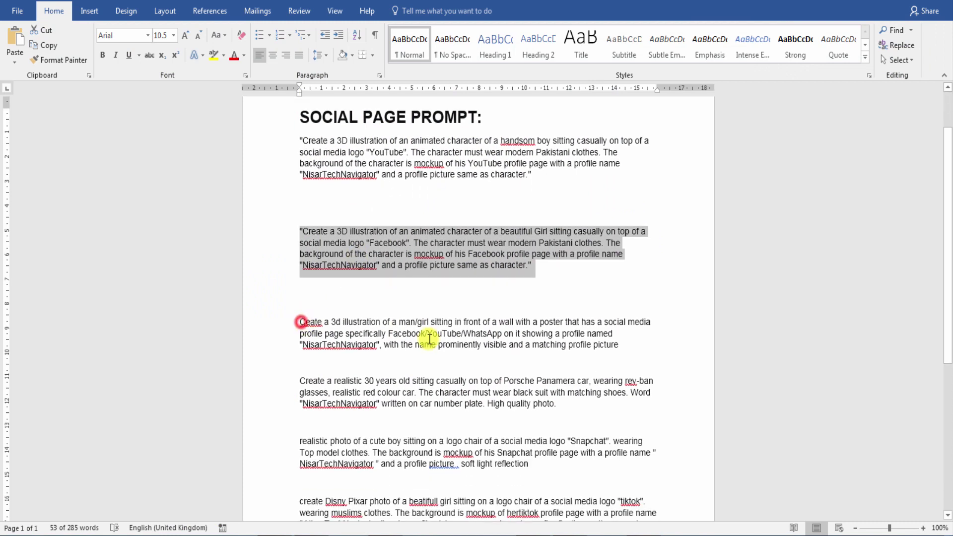
drag(301, 322, 630, 344)
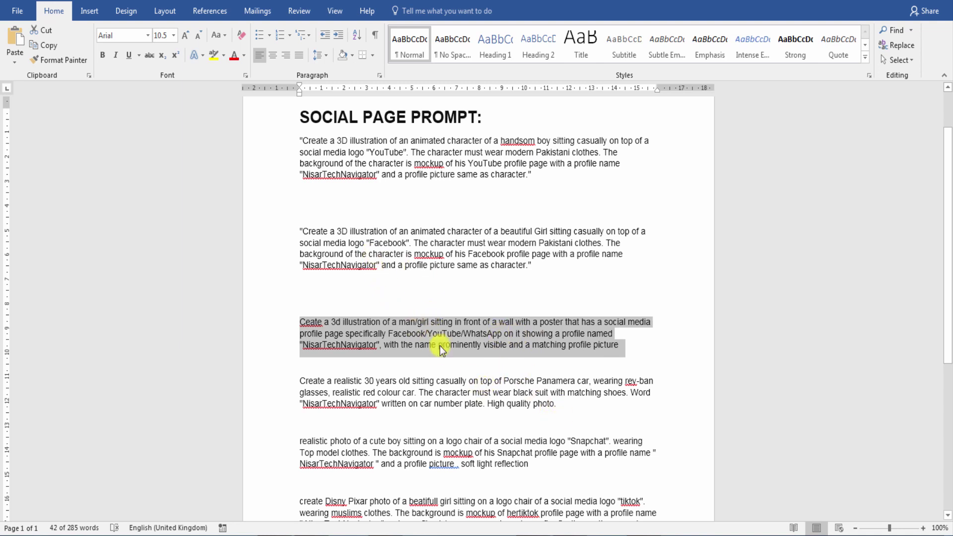
right_click(444, 333)
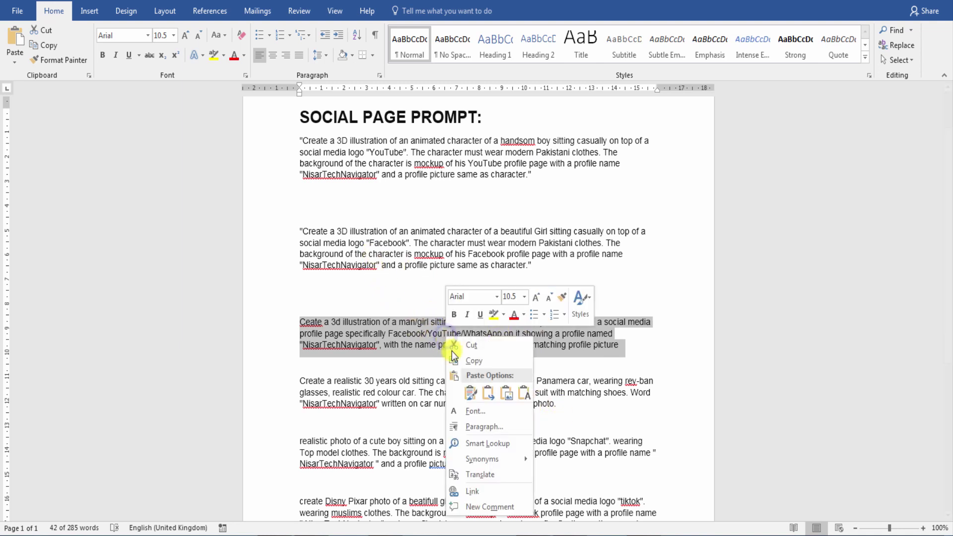
click(460, 360)
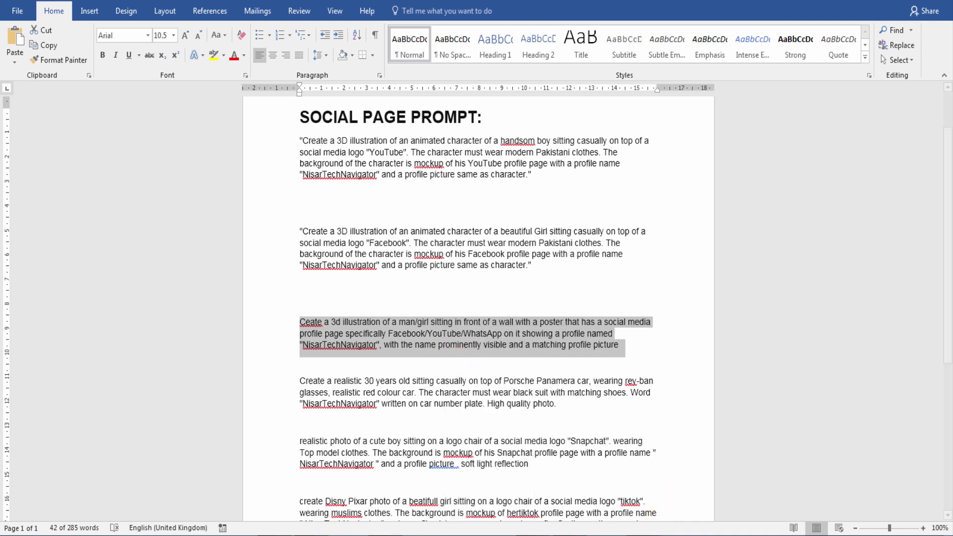
Switch to Image Creator, paste the copied prompt about a man/girl in front of a wall with a poster, and generate the images.
key(alt+Tab)
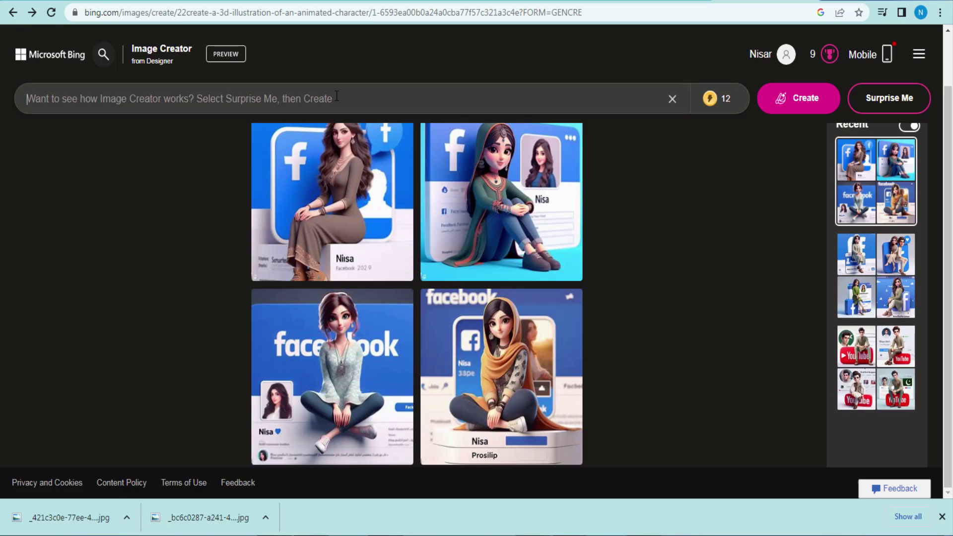
right_click(336, 97)
click(362, 175)
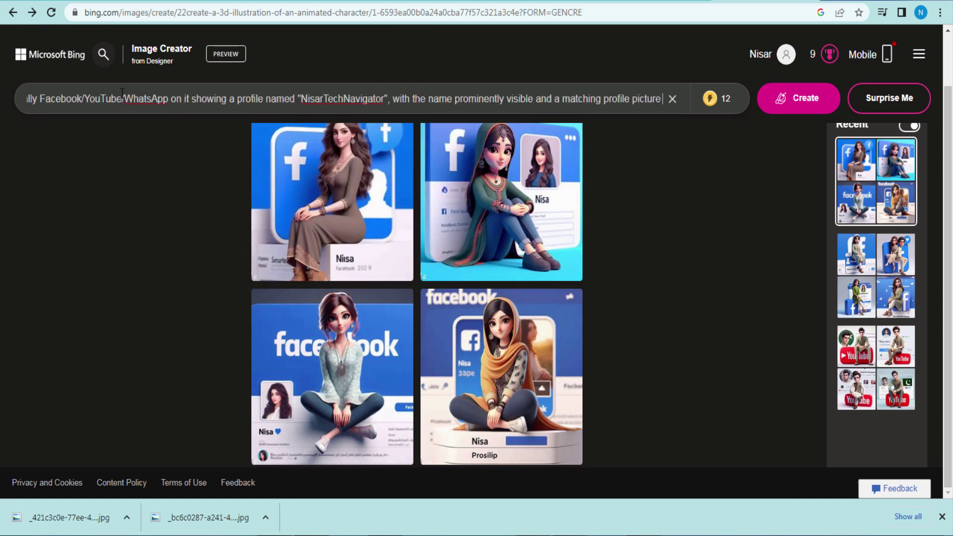
click(798, 104)
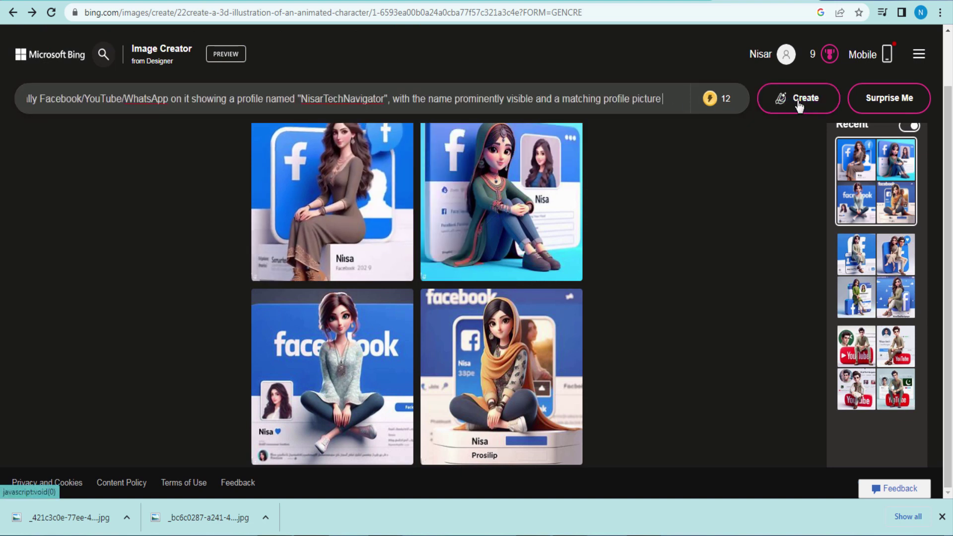
click(798, 104)
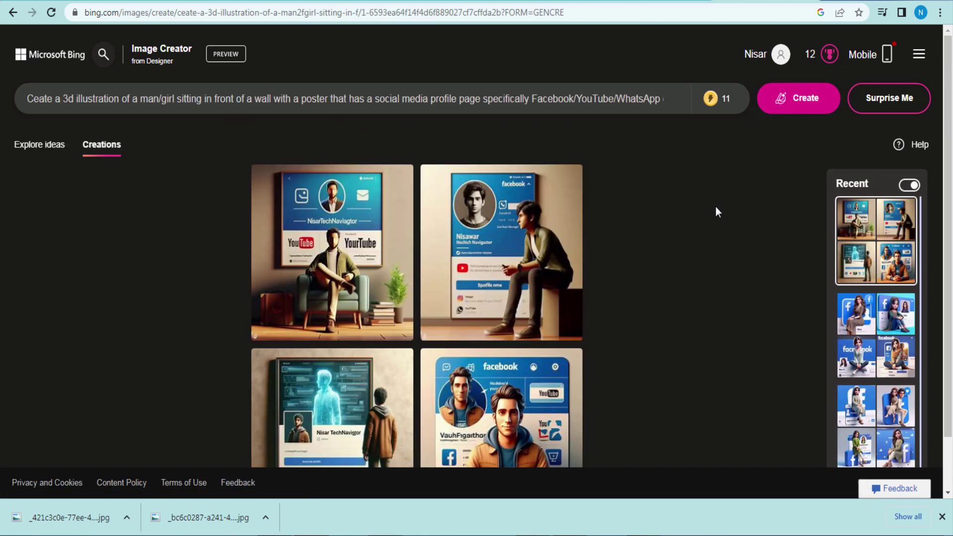
View the four generated wall-poster images enlarged one after another.
scroll(716, 206, down, 1)
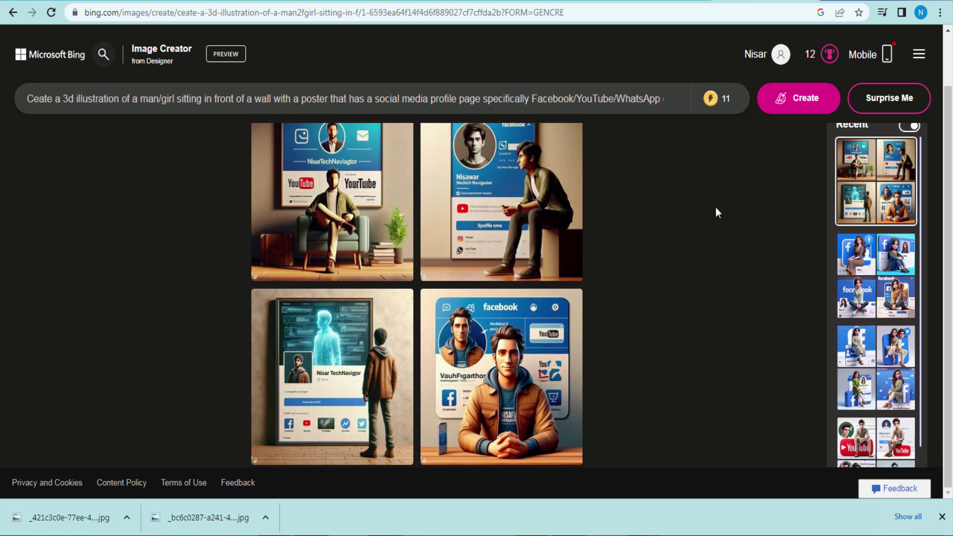
click(298, 193)
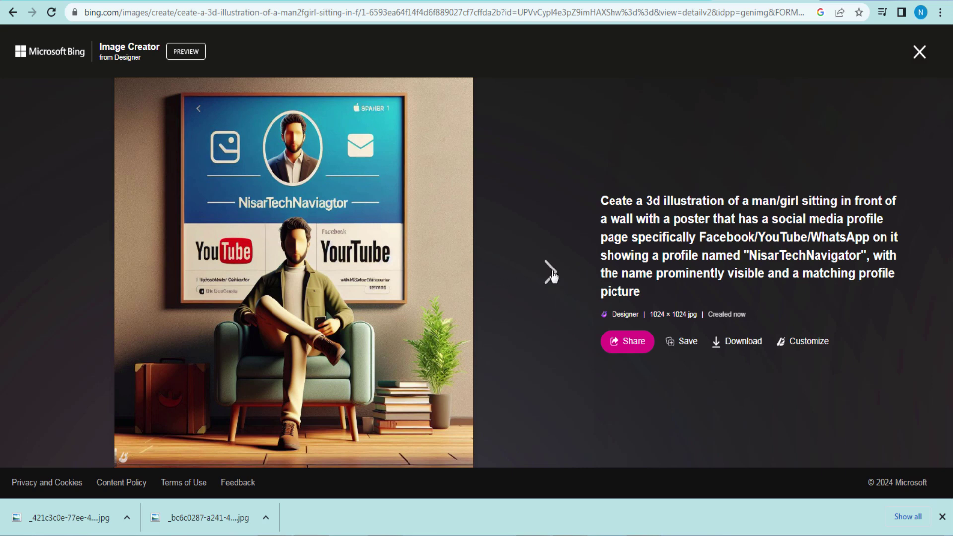
click(549, 273)
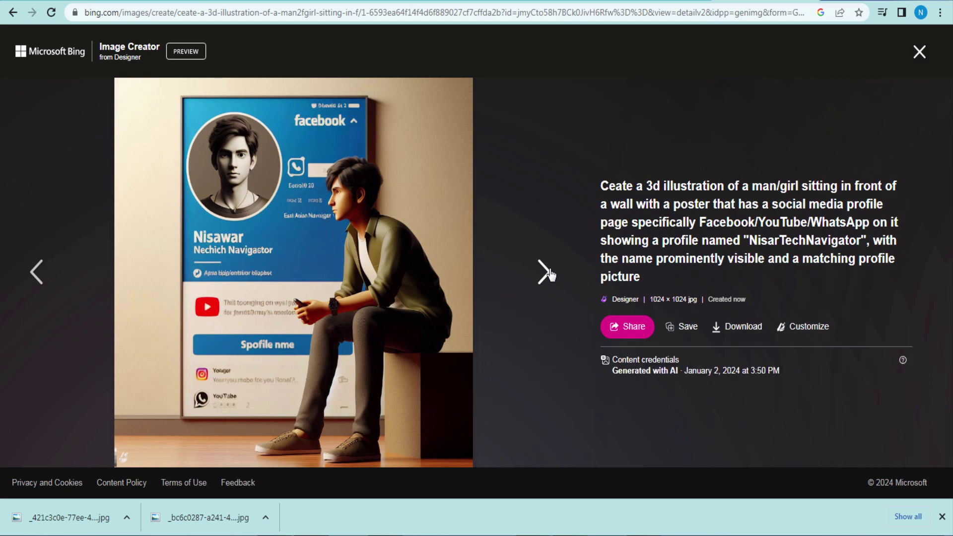
click(550, 274)
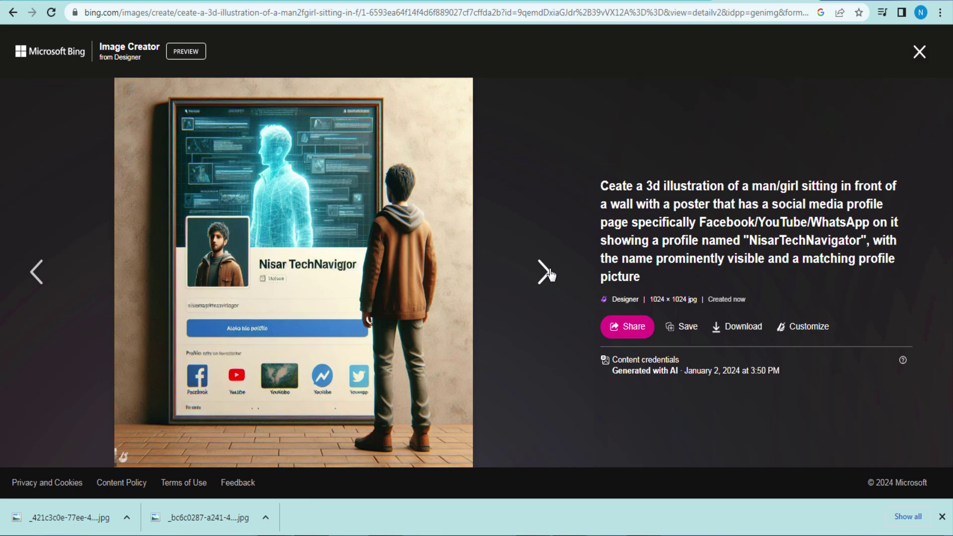
click(542, 273)
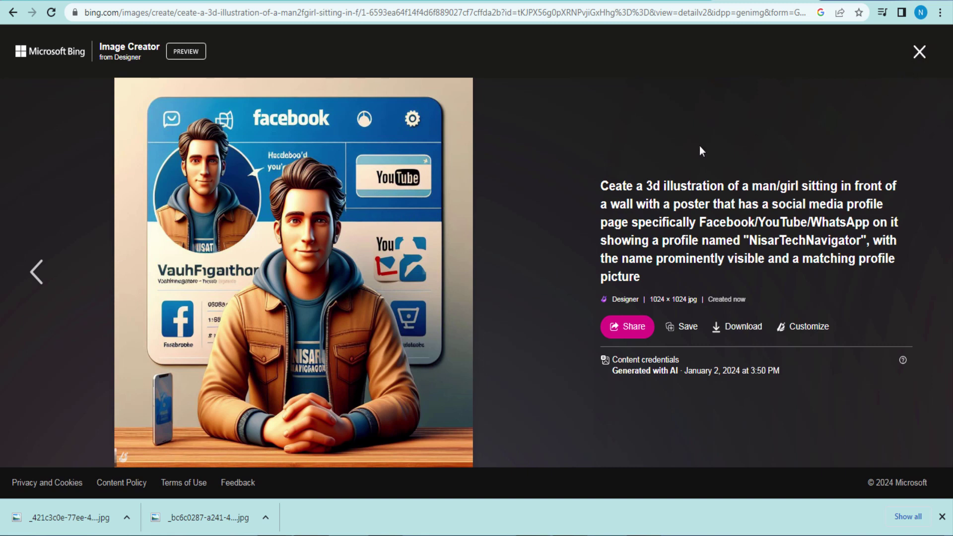
Download the image of the man in the armchair as a JPEG into the SOCIAL PAGE folder and close the detail view.
click(15, 275)
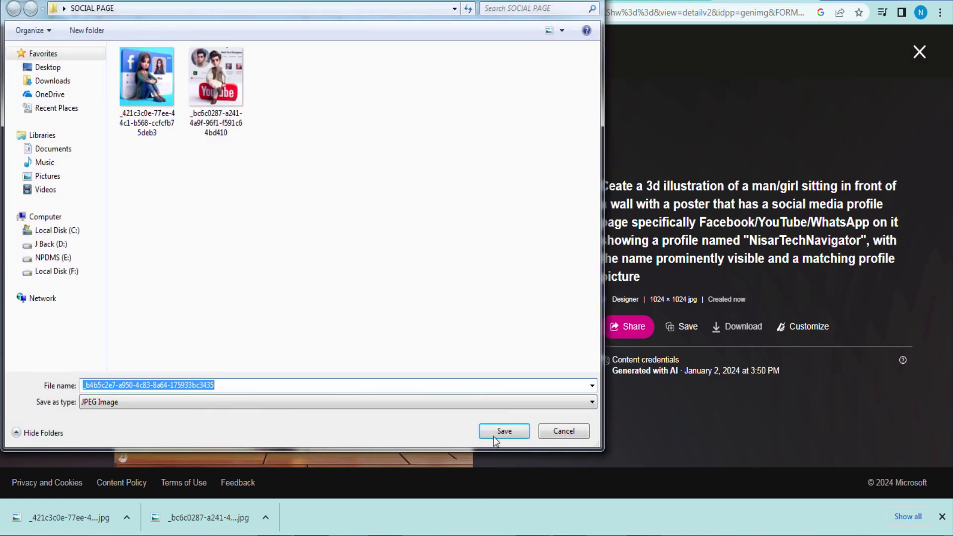
click(496, 434)
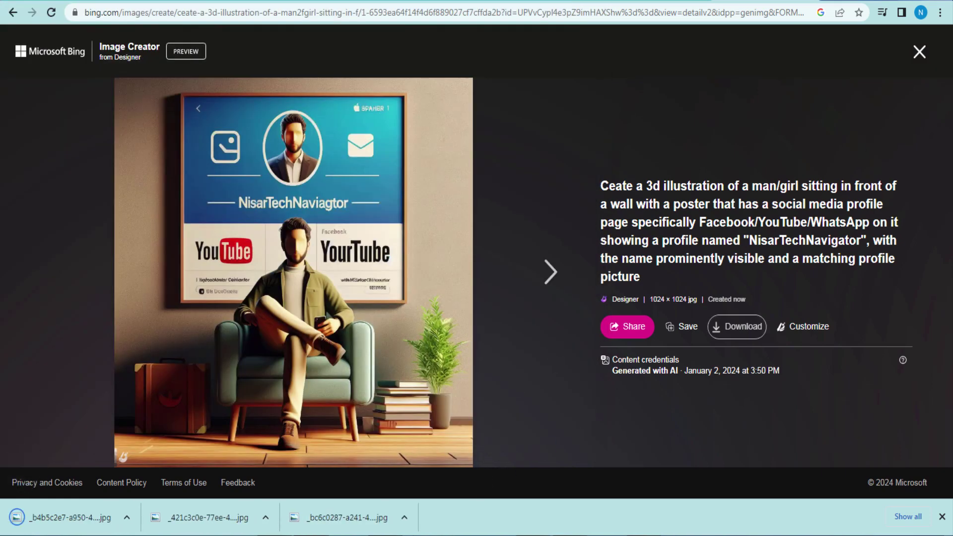
click(919, 52)
click(919, 53)
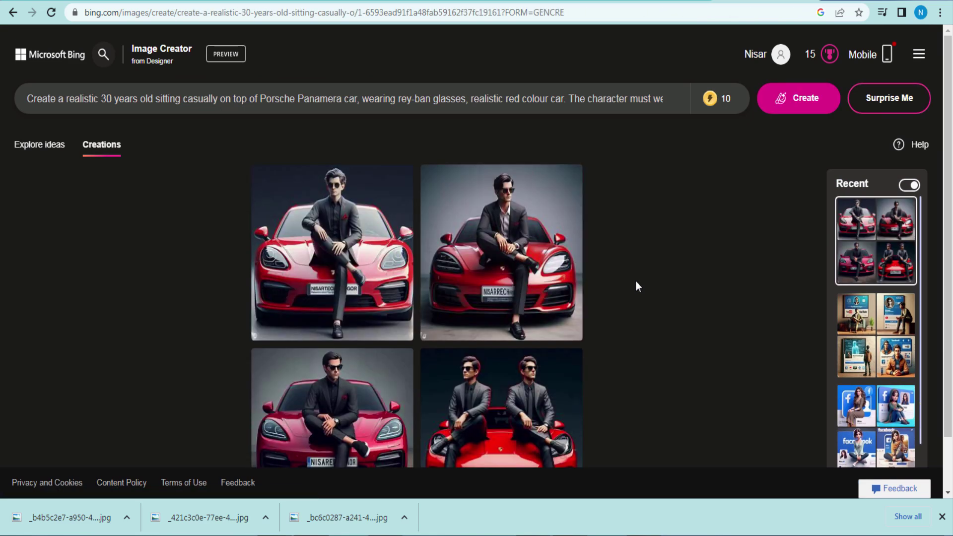
Look over the generated red Porsche images and enlarge the one of the grey-haired man sitting on the car.
scroll(622, 272, down, 1)
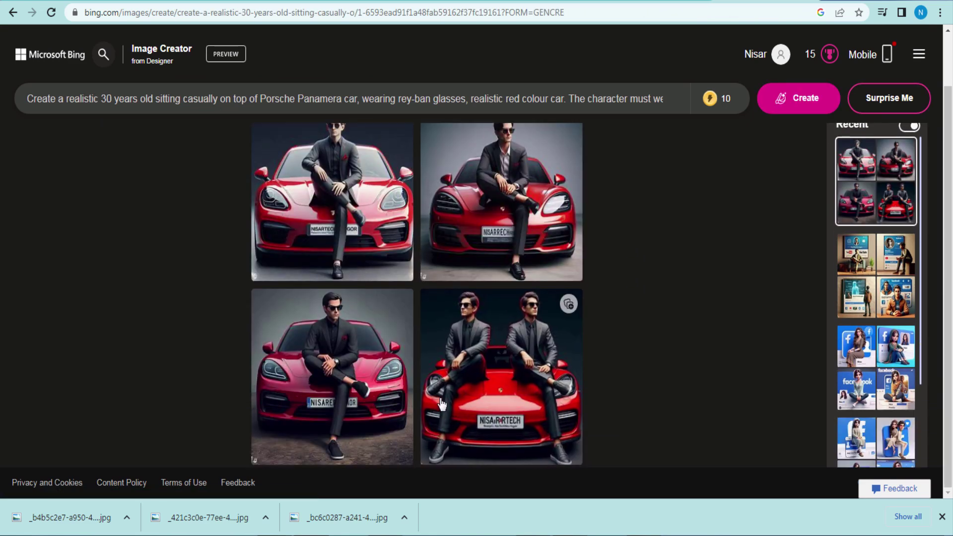
click(576, 298)
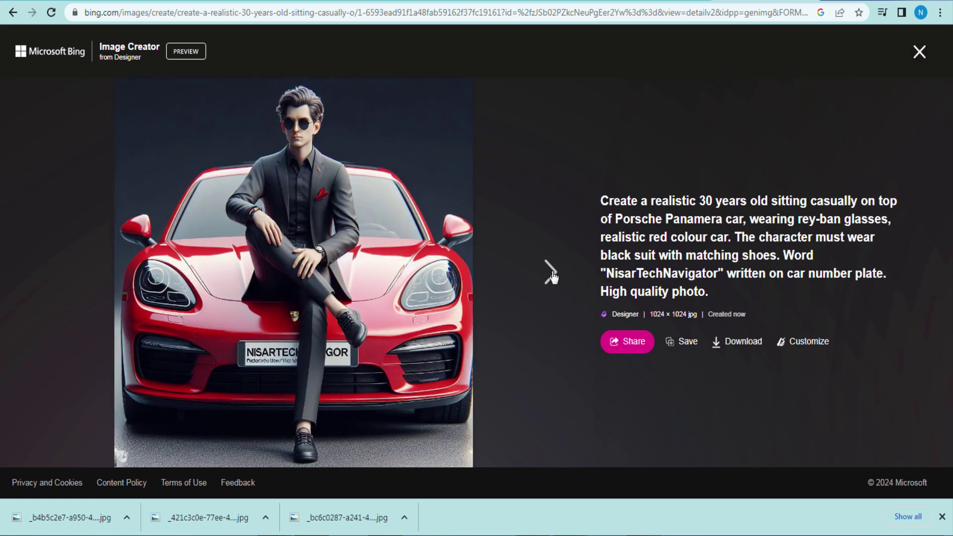
Switch to the Word document and copy the prompt about a cute boy sitting on a "Snapchat" logo chair.
key(alt+Tab)
scroll(350, 352, down, 3)
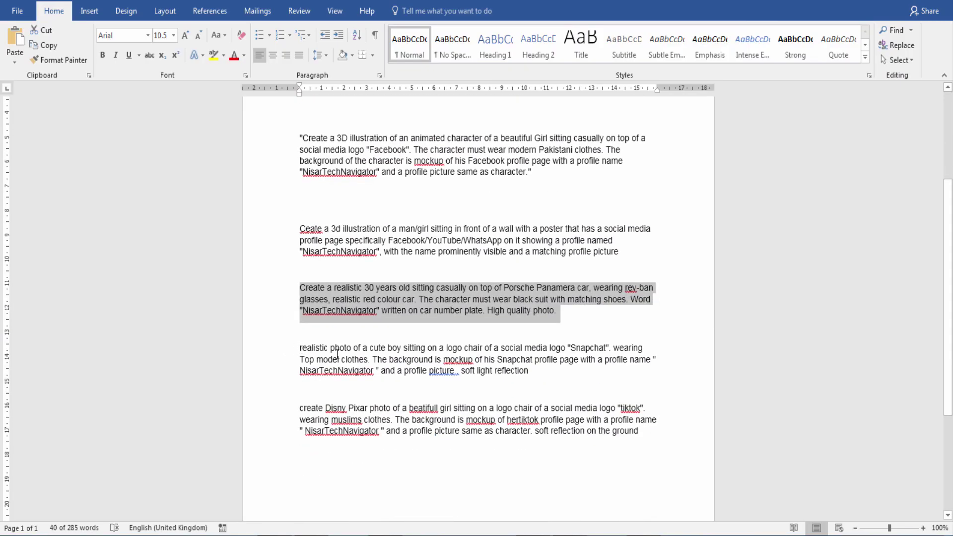
triple_click(337, 354)
right_click(495, 354)
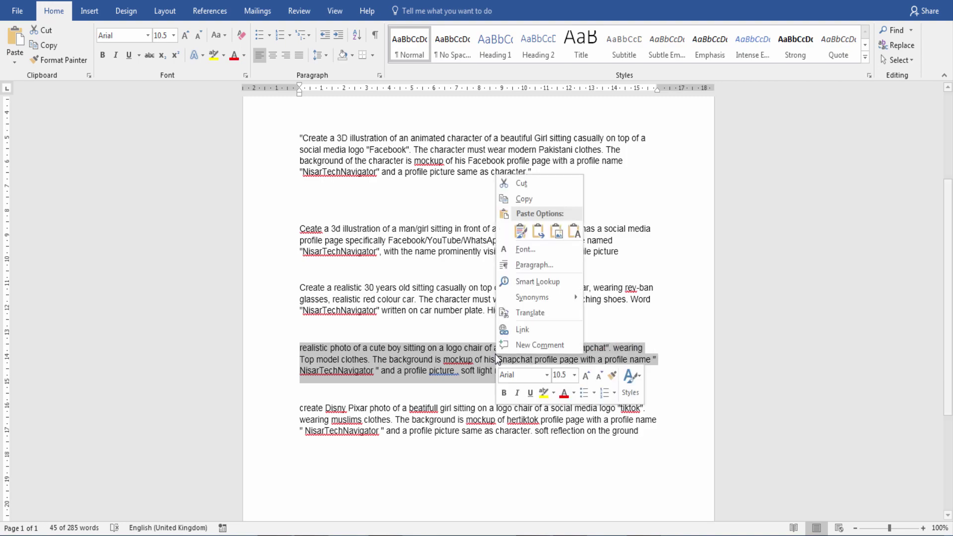
click(521, 199)
Return to Image Creator, paste the Snapchat boy prompt into the empty prompt box and generate the images.
key(alt+Tab)
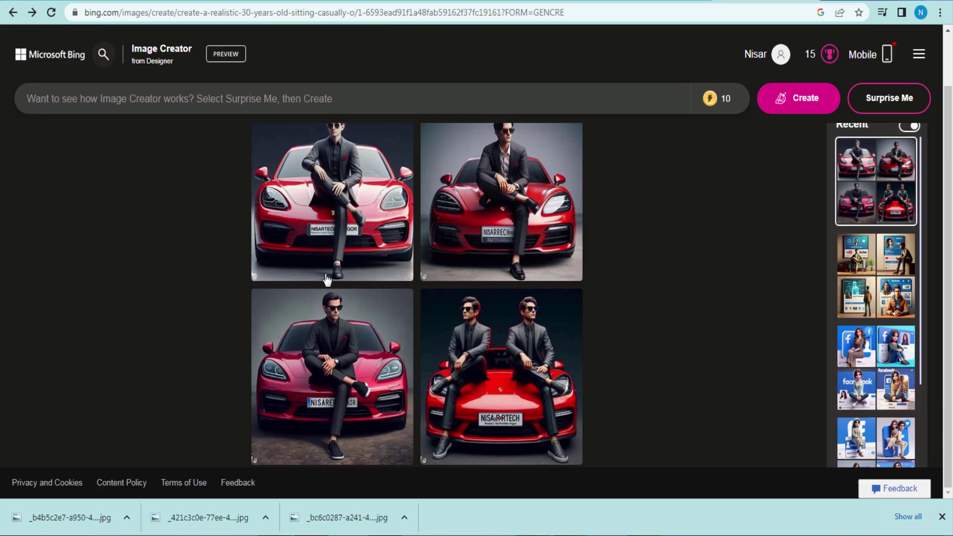
click(318, 99)
right_click(318, 98)
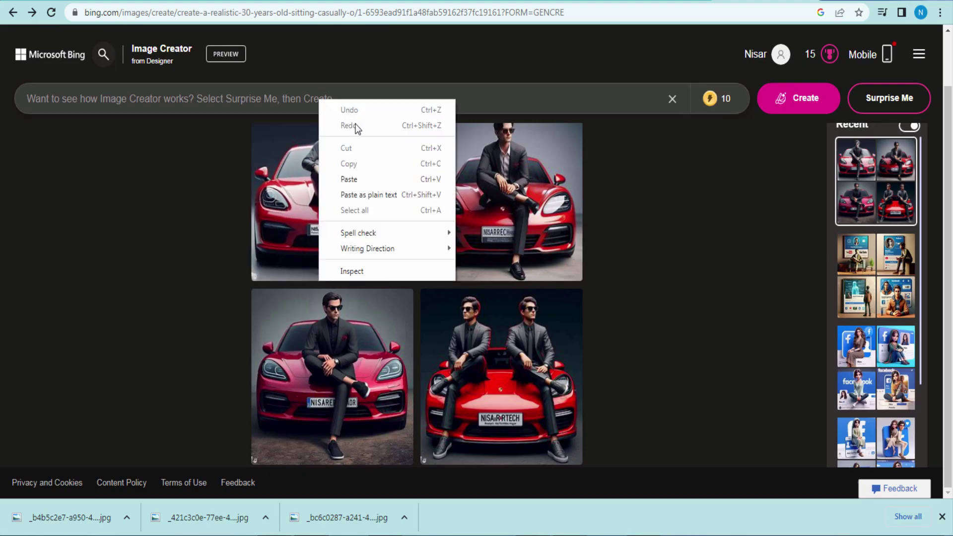
click(348, 180)
click(767, 111)
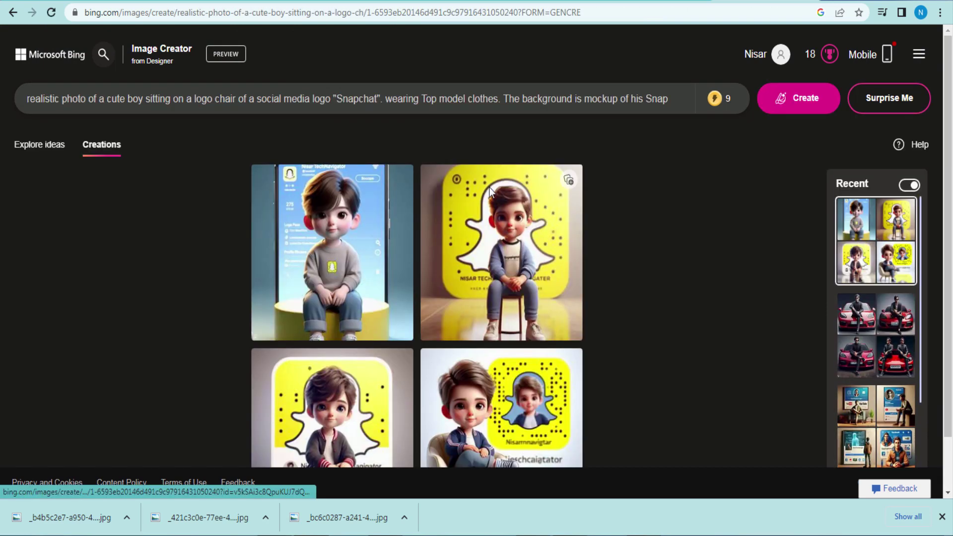
View the image of the Snapchat boy in the grey sweater enlarged and close the detail view.
click(325, 234)
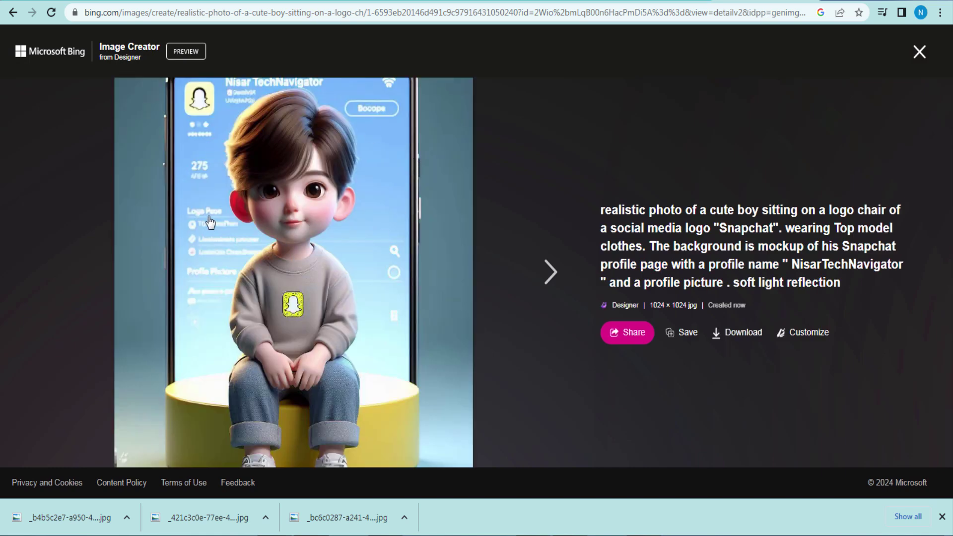
key(Escape)
Switch to the Word document and copy the Disny Pixar prompt about a girl sitting on a "tiktok" logo chair.
key(alt+Tab)
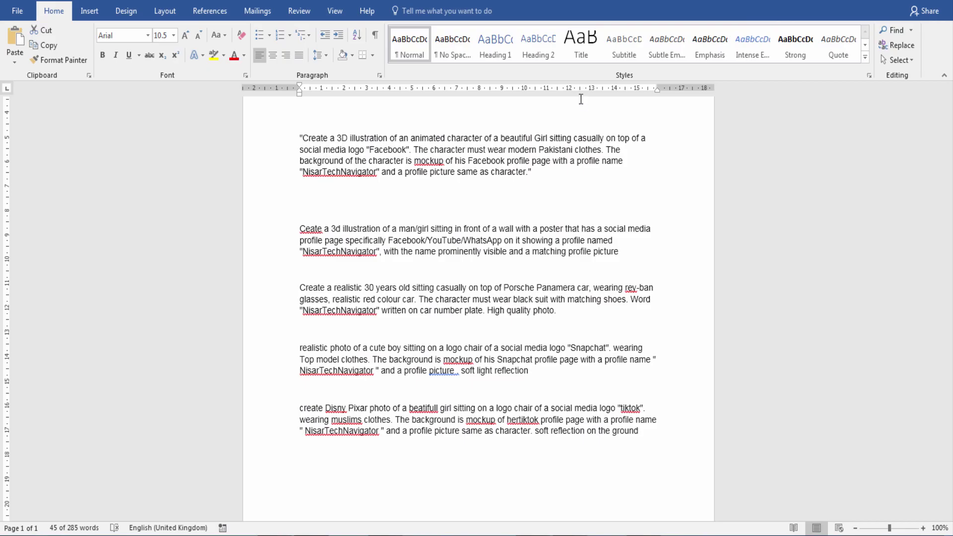
drag(300, 347, 546, 429)
right_click(487, 411)
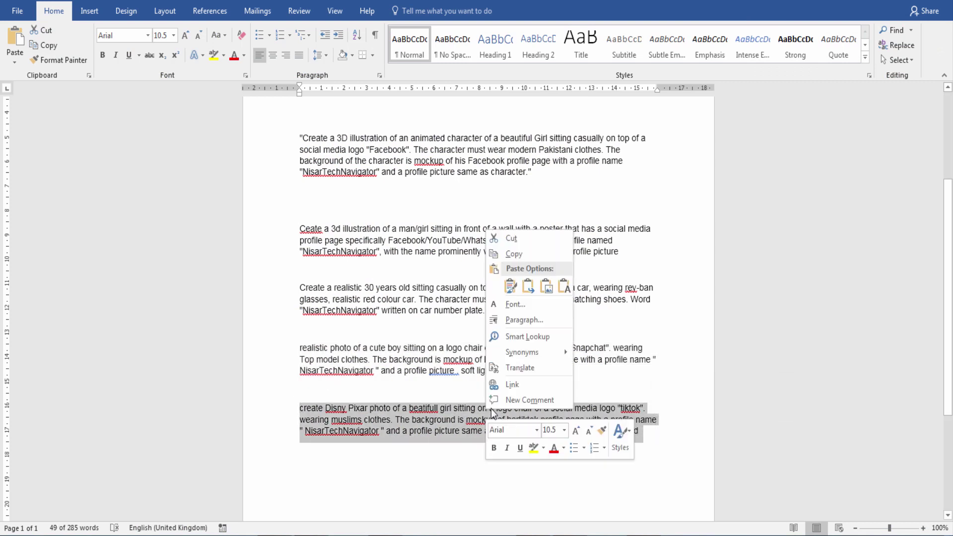
click(511, 254)
Return to Image Creator, paste the TikTok girl prompt into the empty prompt box and generate the images.
key(alt+Tab)
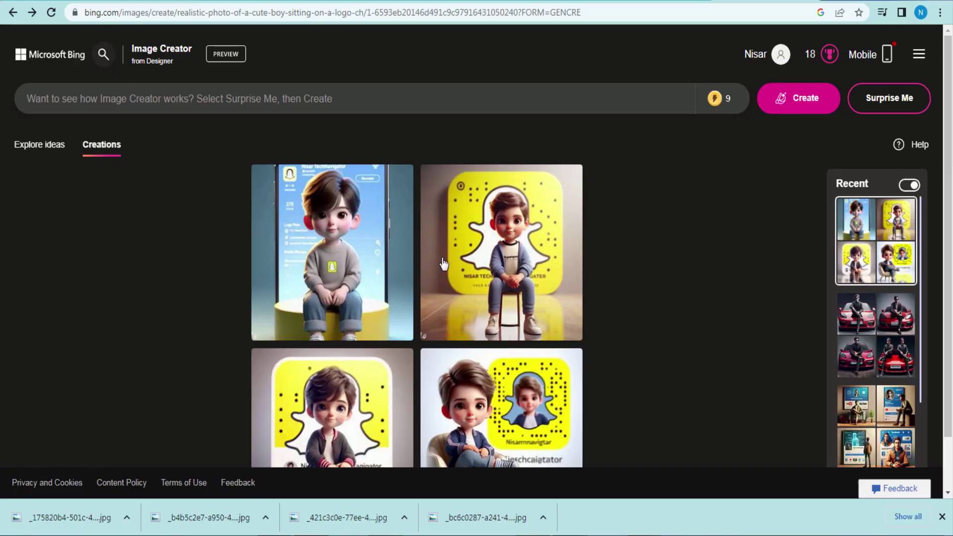
right_click(285, 94)
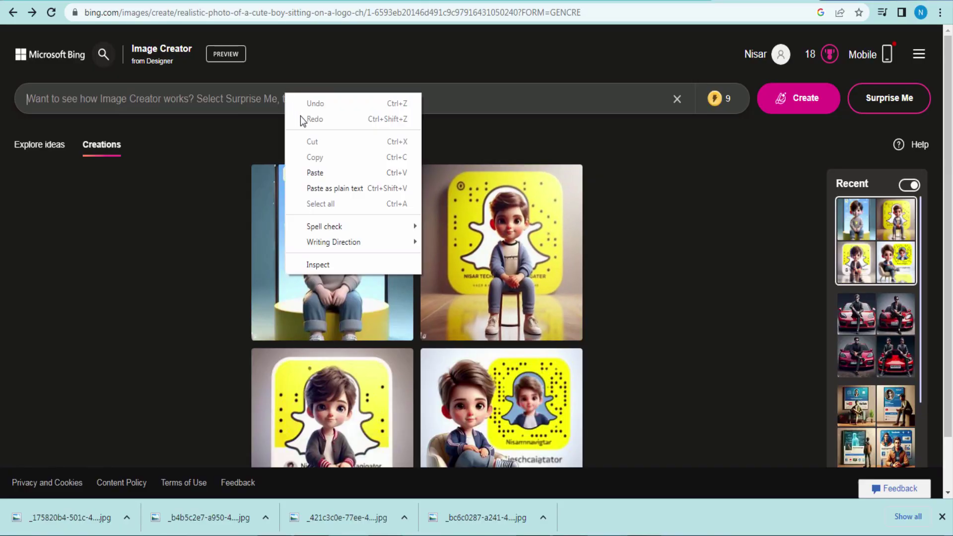
click(318, 174)
click(779, 98)
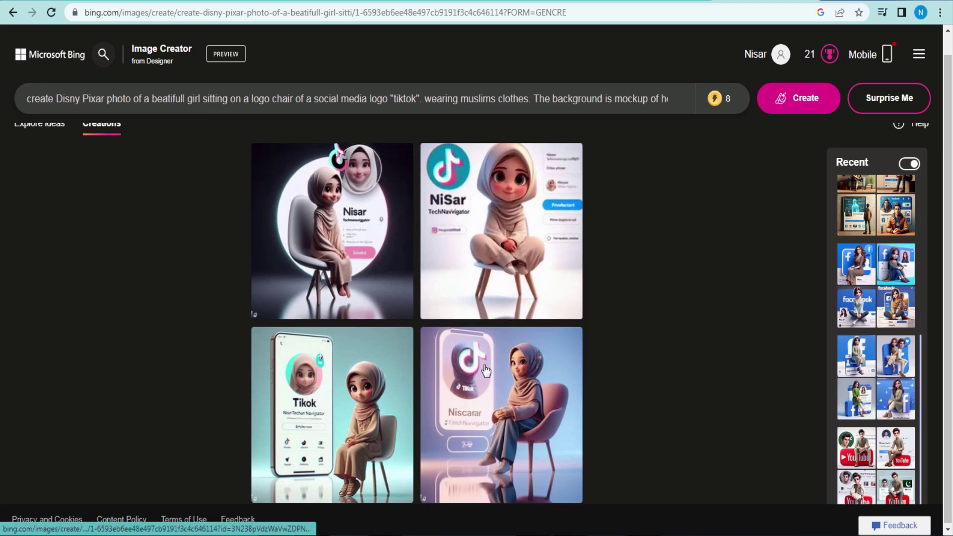
View the four generated TikTok girl images enlarged one after another and close the detail view.
click(313, 240)
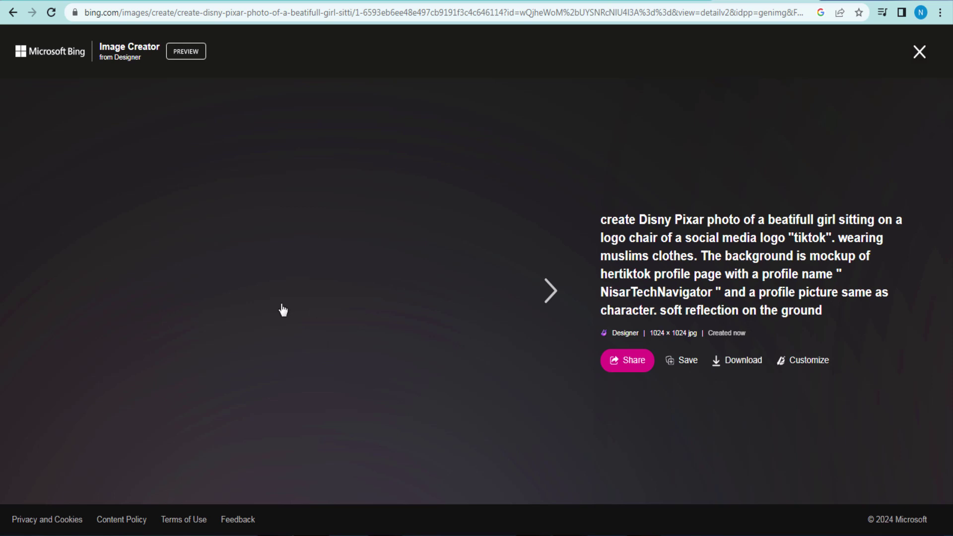
click(545, 290)
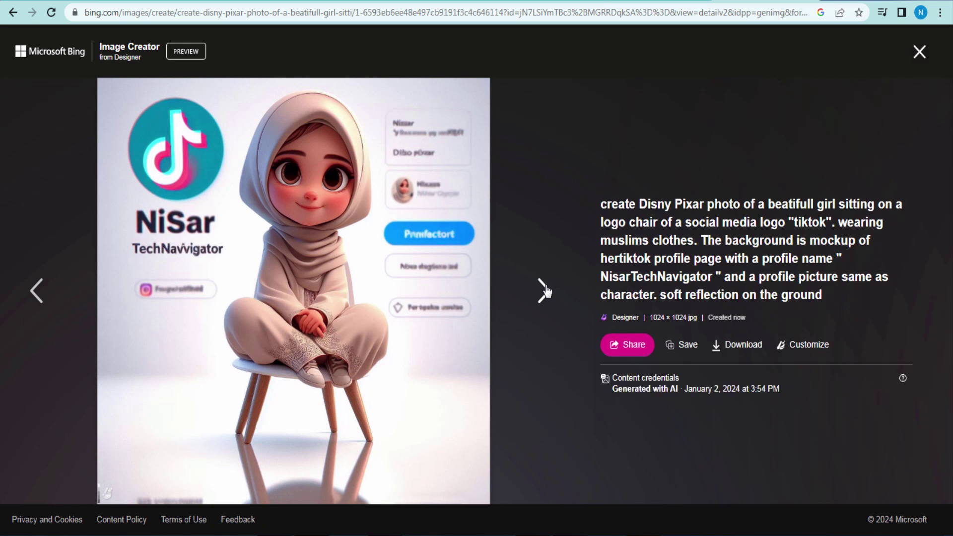
click(545, 290)
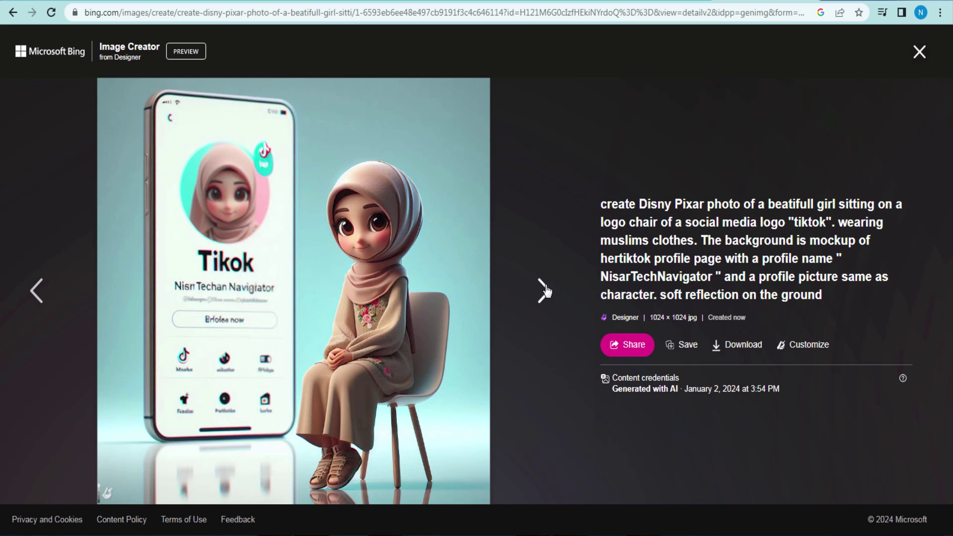
click(545, 290)
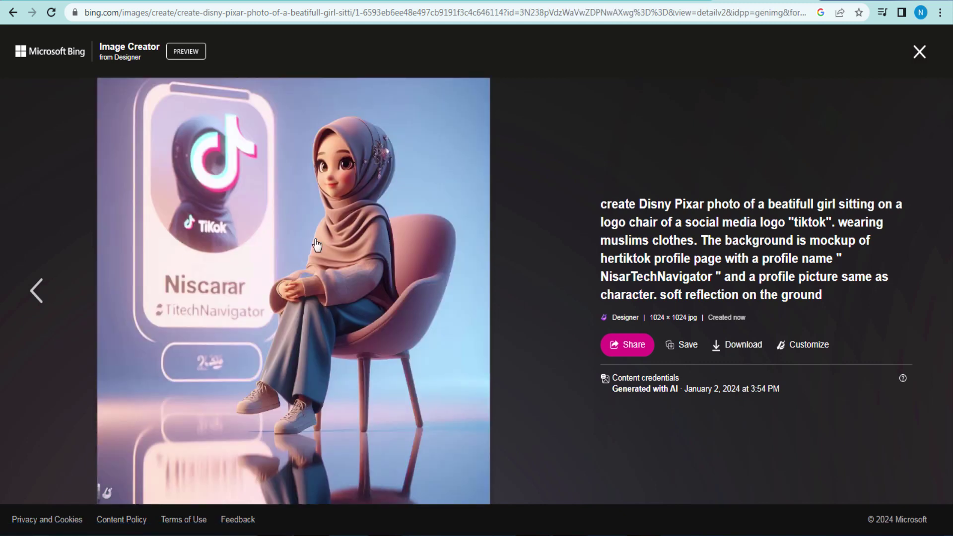
click(923, 56)
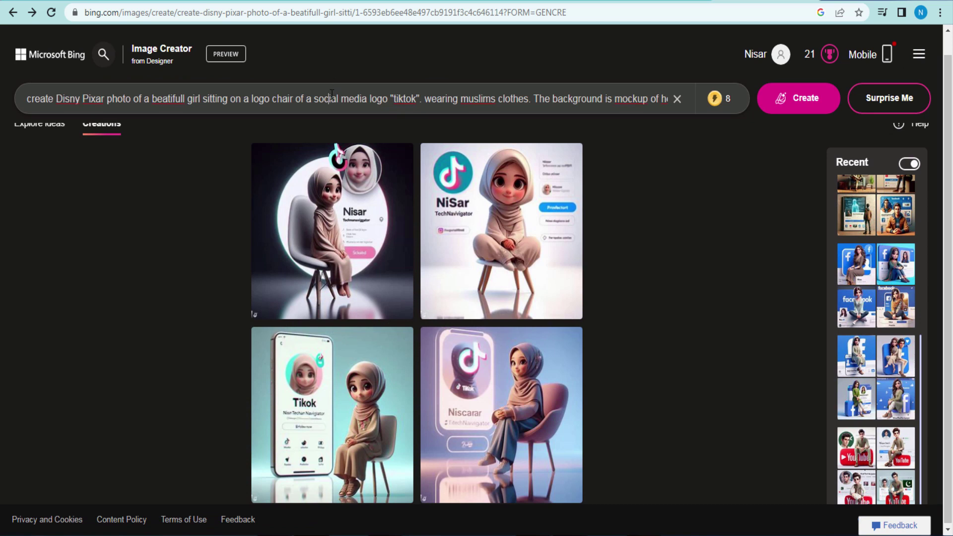
Replace "beatifull girl" with "Cute Boy" in the TikTok prompt.
shift+click(20, 97)
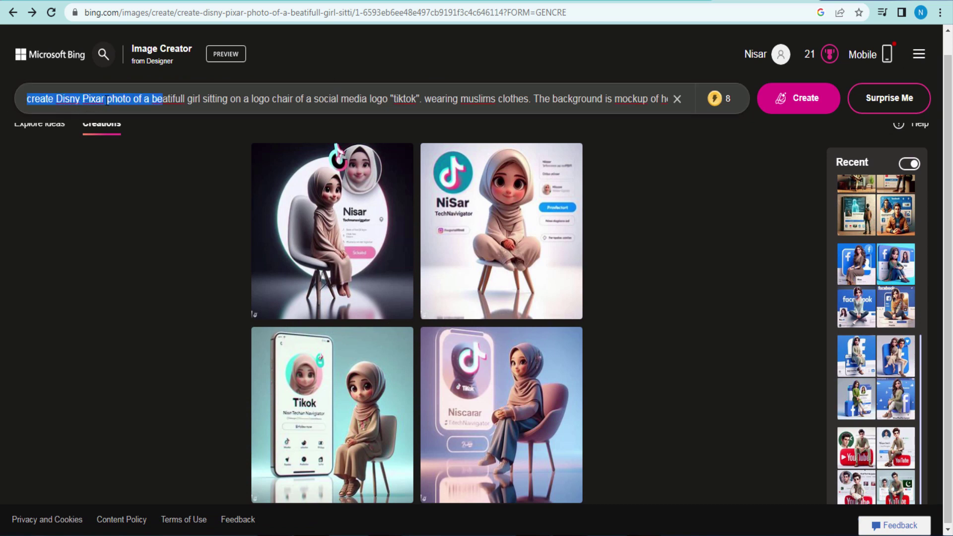
click(199, 99)
key(BackSpace)
key(BackSpace)
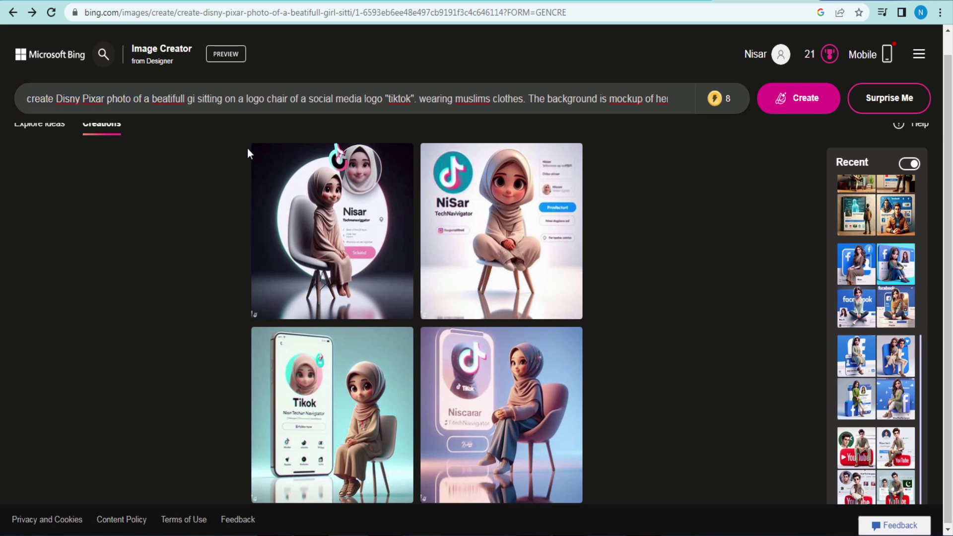
key(BackSpace)
key(BackSpace)
key(BackSpace)
key(BackSpace)
key(BackSpace)
key(BackSpace)
key(BackSpace)
key(BackSpace)
key(BackSpace)
key(BackSpace)
key(BackSpace)
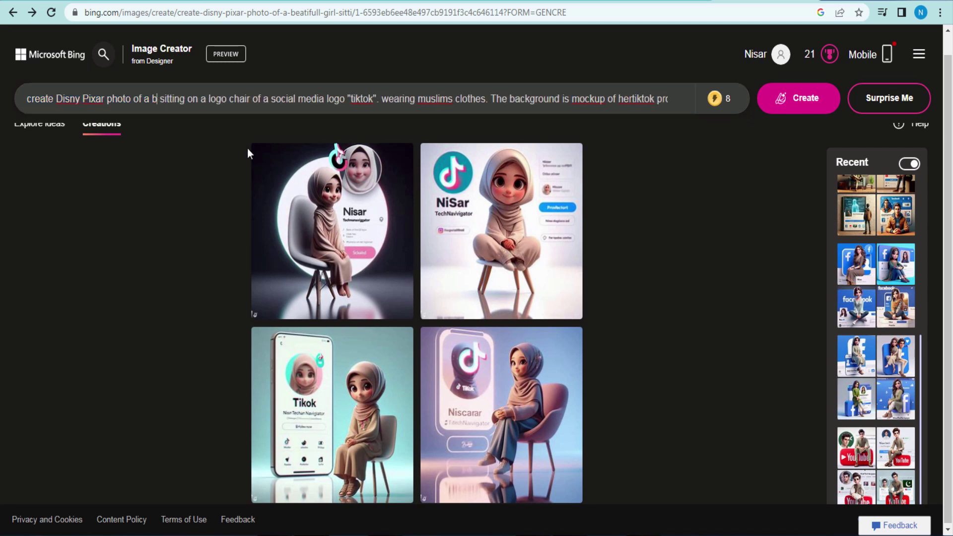
key(BackSpace)
text(Cute)
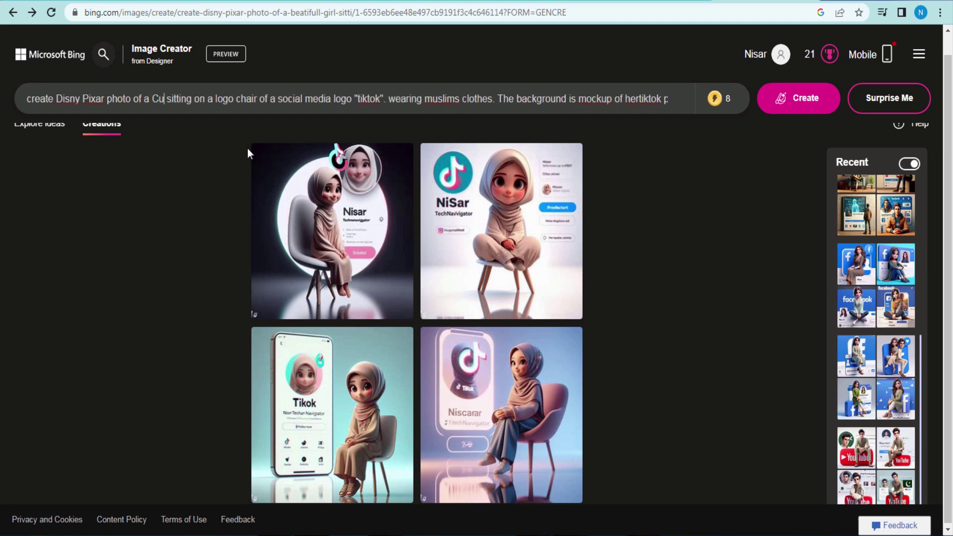
text( Boy)
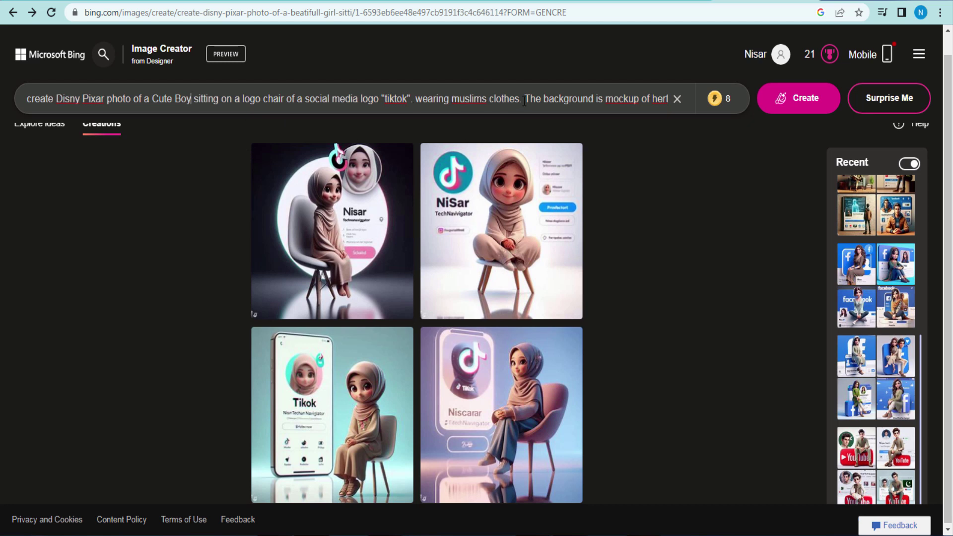
Generate the images from the "Cute Boy" TikTok prompt and view the four results enlarged one after another.
drag(534, 95, 716, 127)
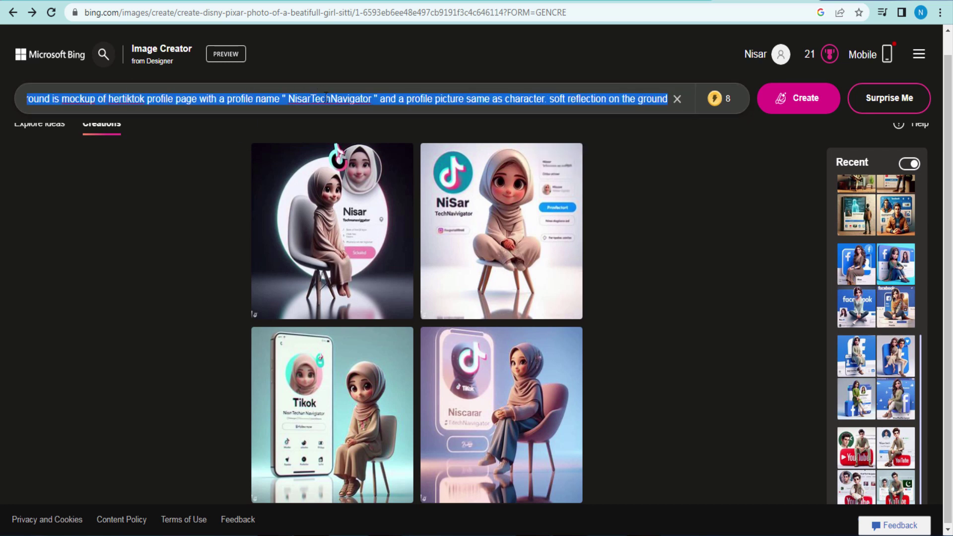
click(805, 99)
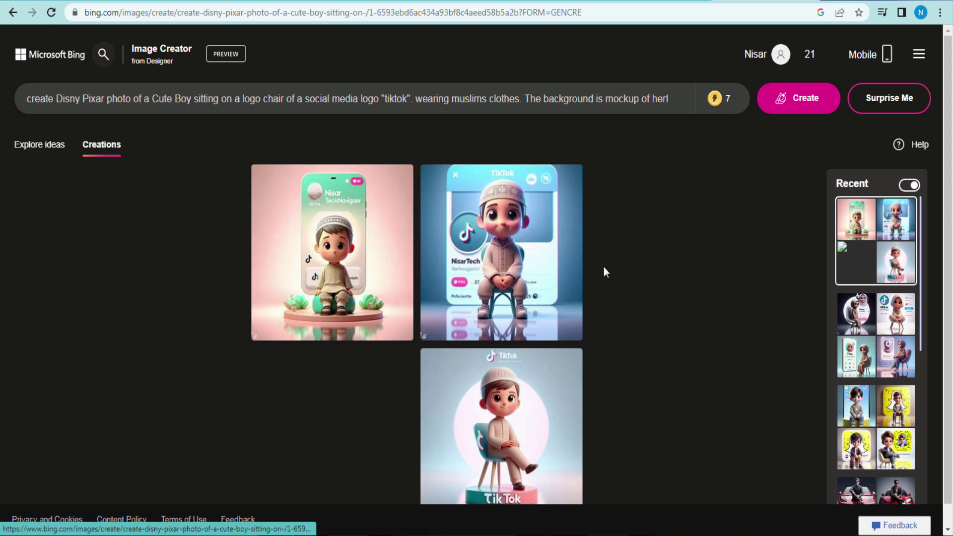
click(309, 256)
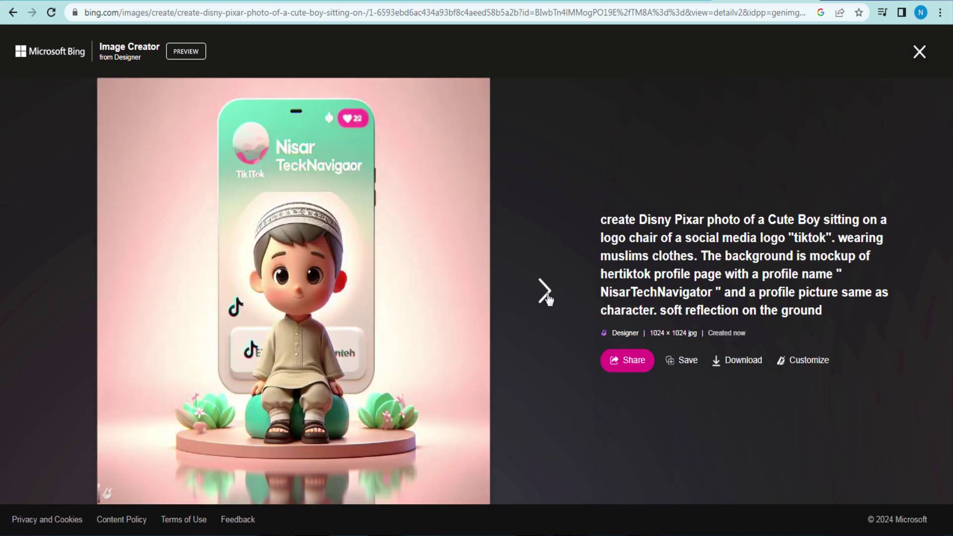
click(546, 295)
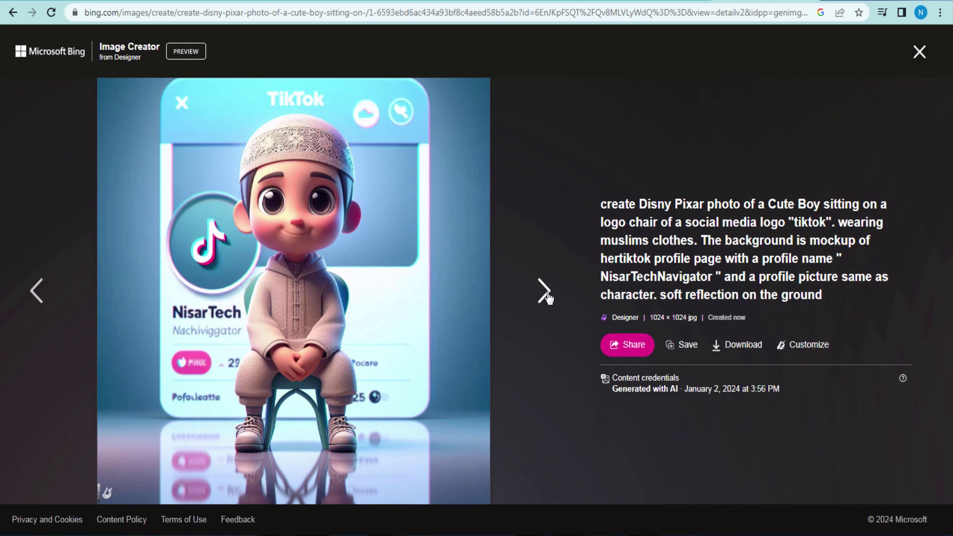
click(546, 295)
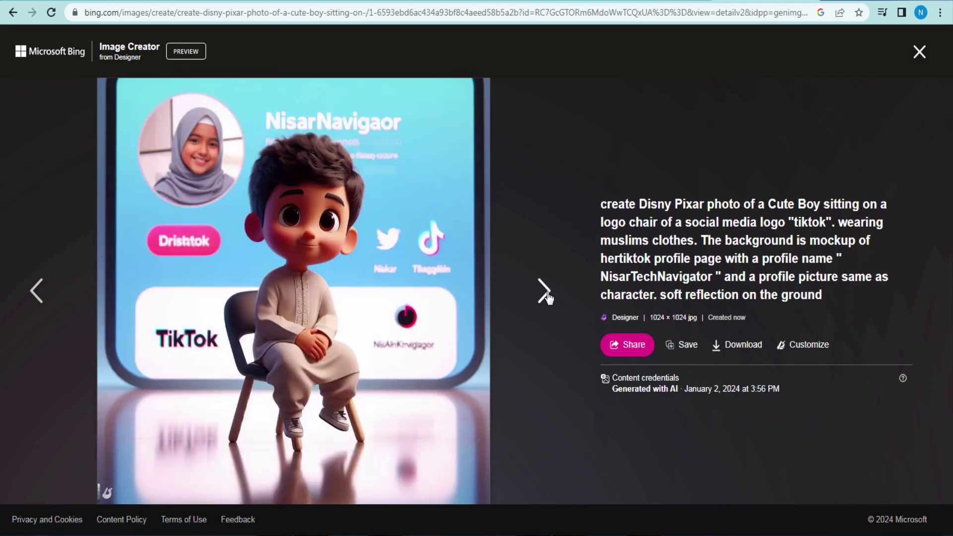
click(546, 295)
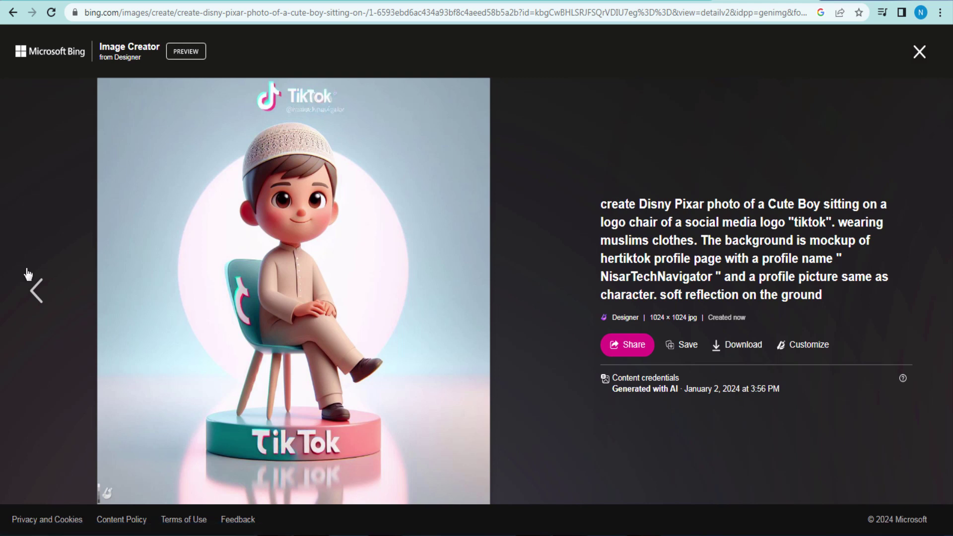
Go back to the second image, the capped boy before the blue TikTok page, download it into the SOCIAL PAGE folder and close the detail view.
click(42, 291)
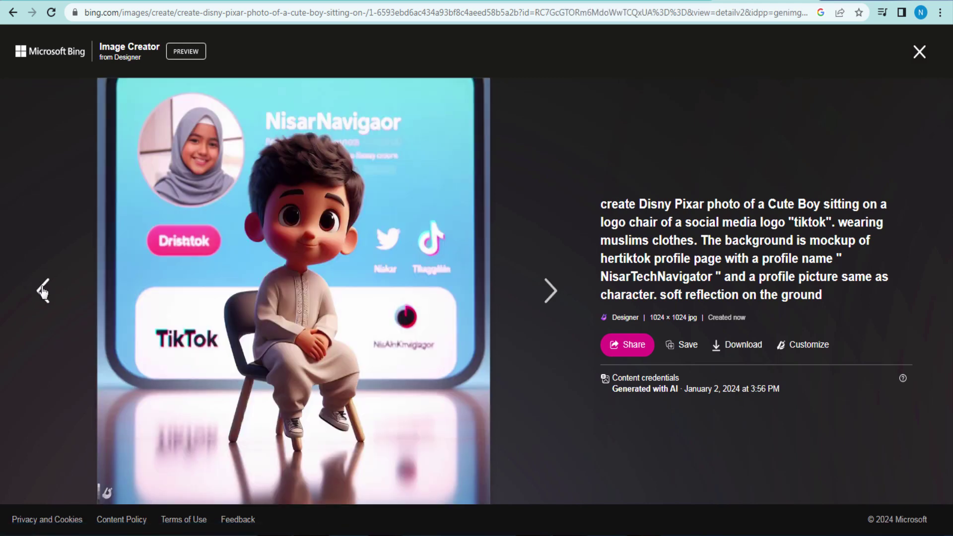
click(42, 291)
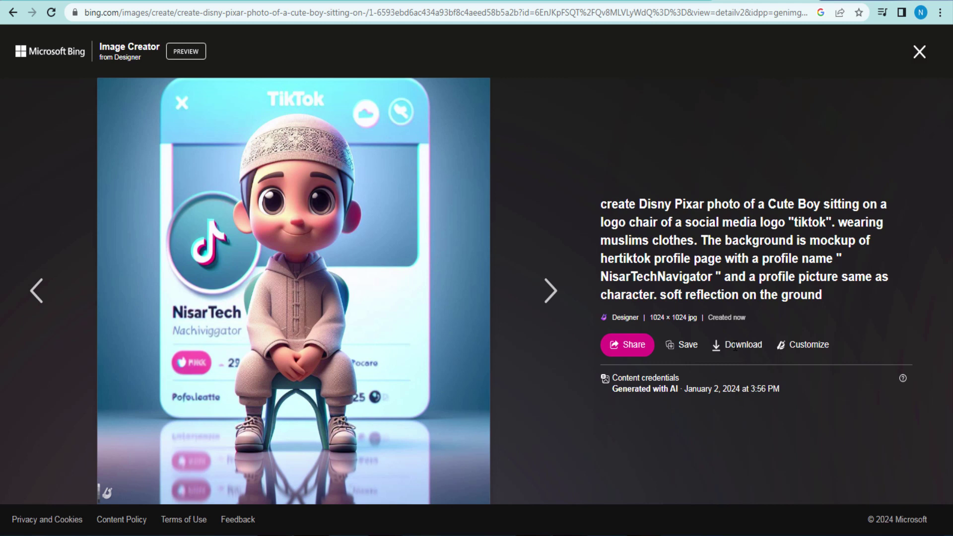
click(742, 349)
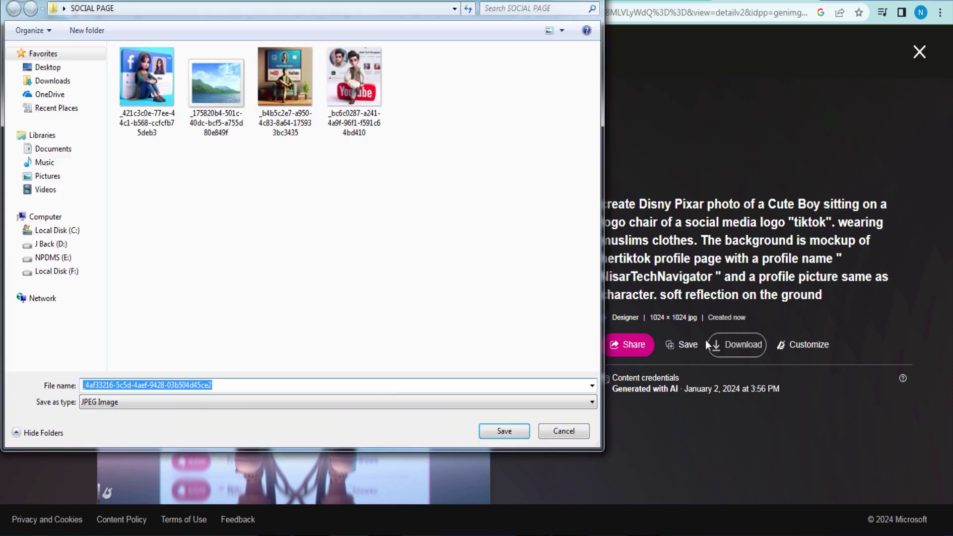
click(503, 430)
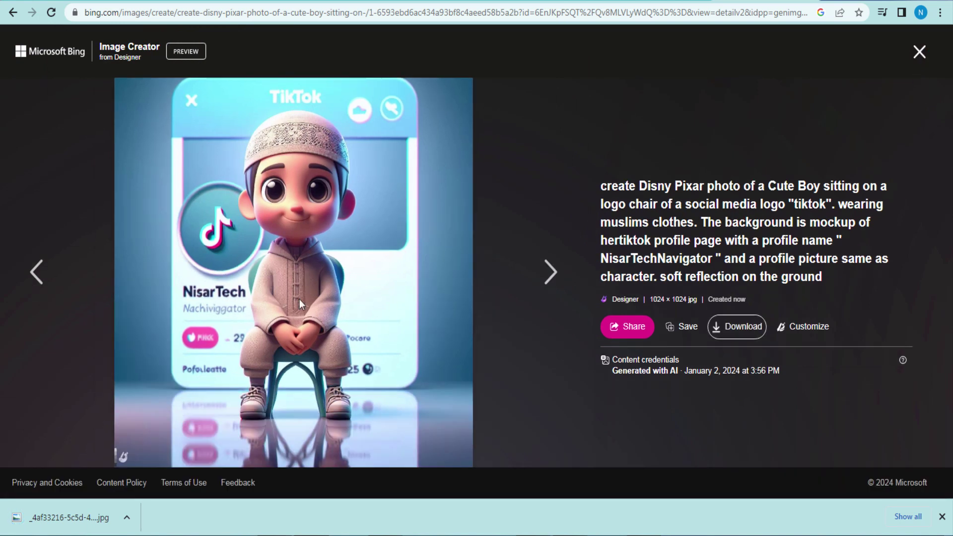
click(919, 53)
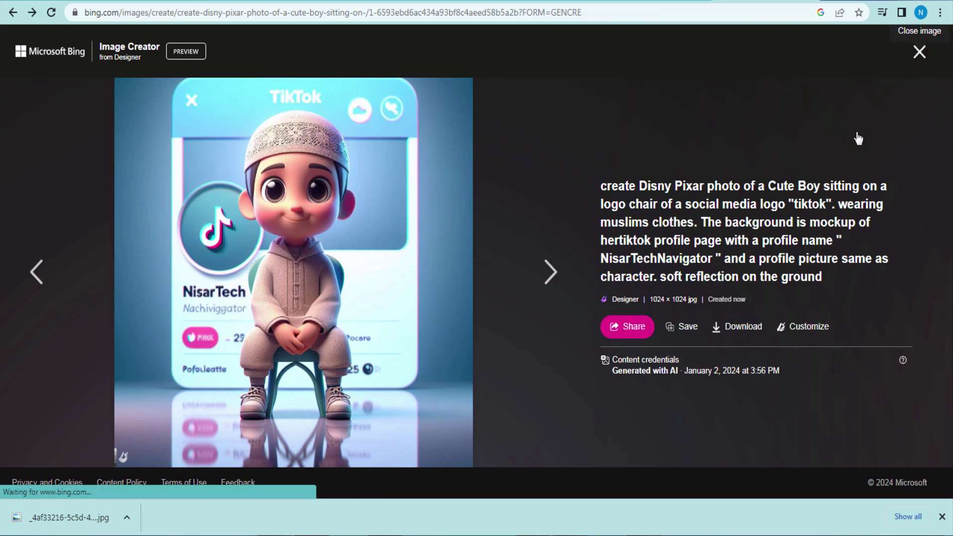